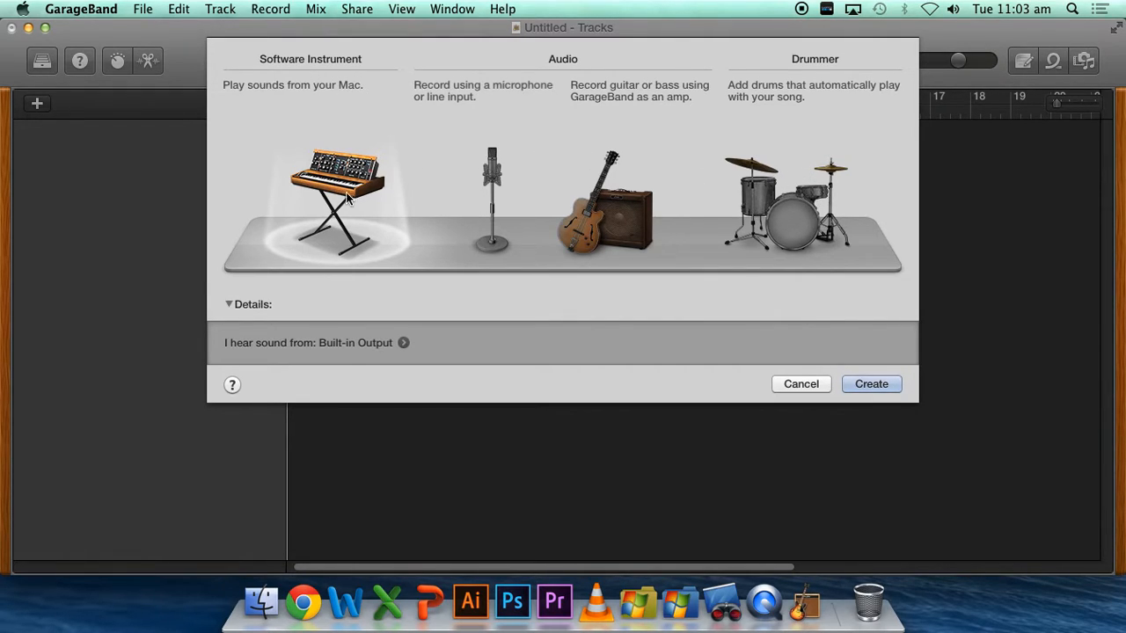
Create a Software Instrument track and reopen the Musical Typing keyboard after closing it.
{"action": "left_click", "coordinate": [871, 385]}
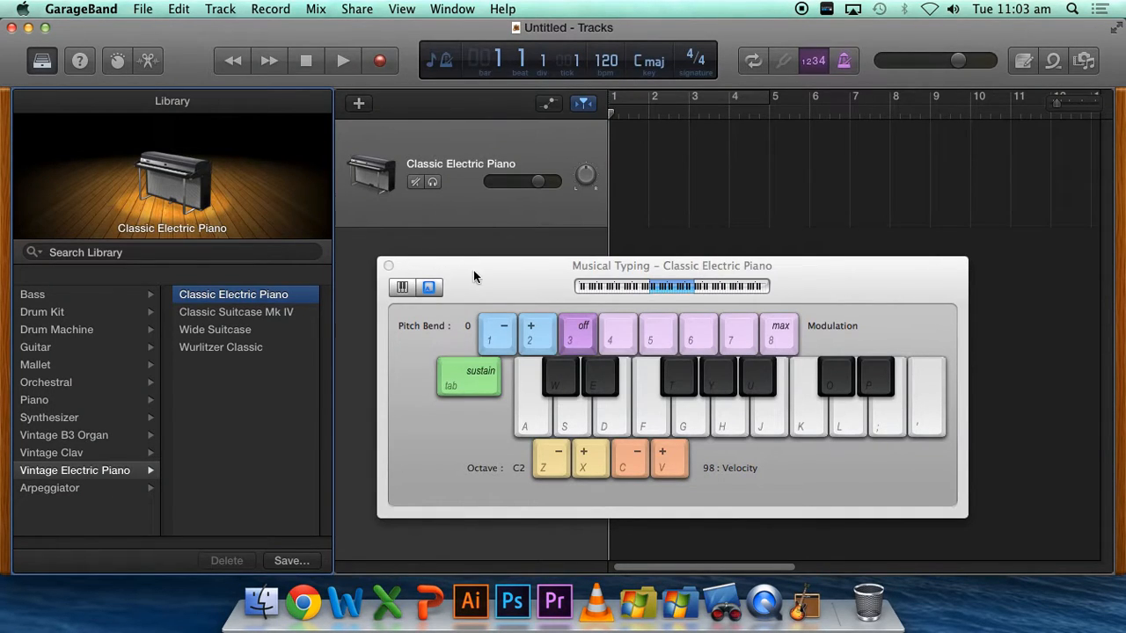
{"action": "left_click", "coordinate": [389, 267]}
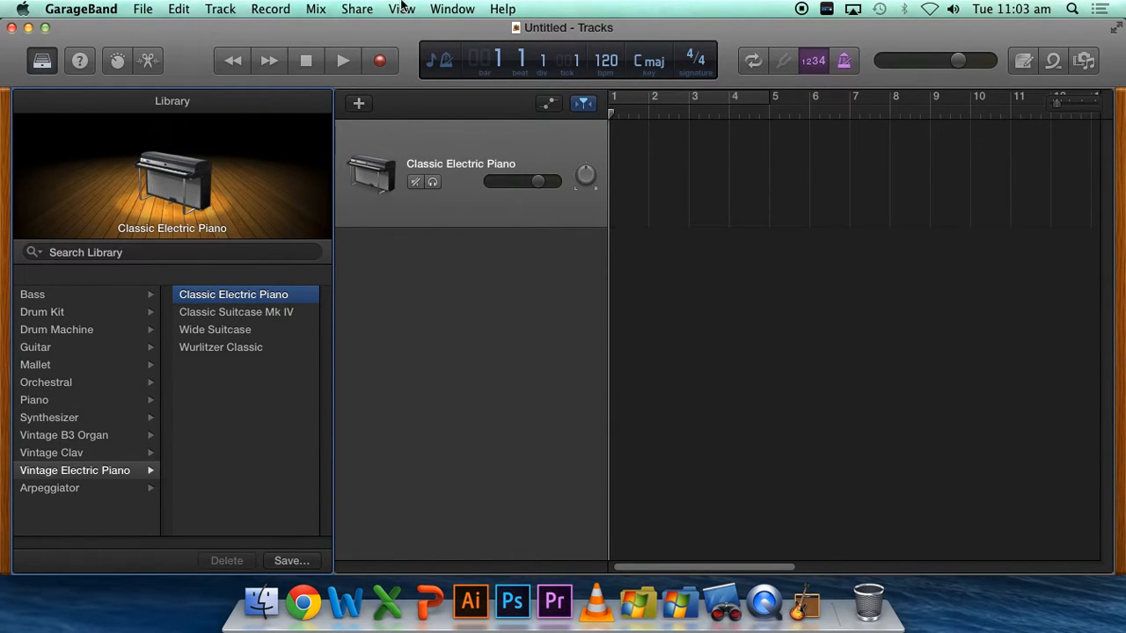
{"action": "left_click", "coordinate": [437, 9]}
{"action": "left_click", "coordinate": [469, 103]}
Test the Musical Typing keys and record a short rising melody on the Classic Electric Piano track.
{"action": "left_click", "coordinate": [542, 431]}
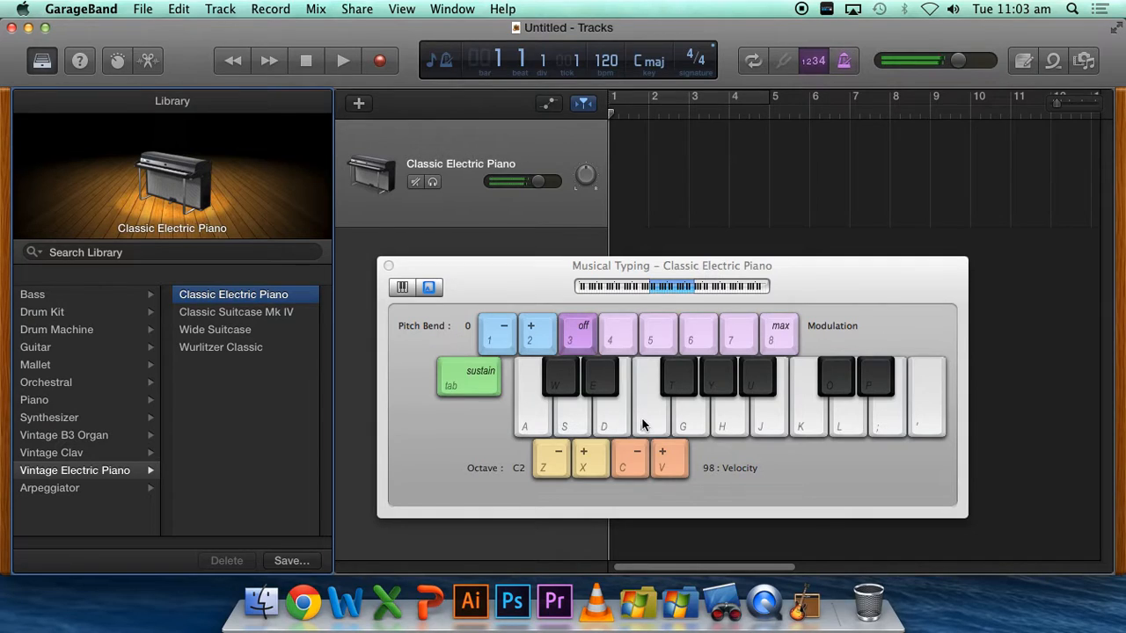
{"action": "key", "text": "a"}
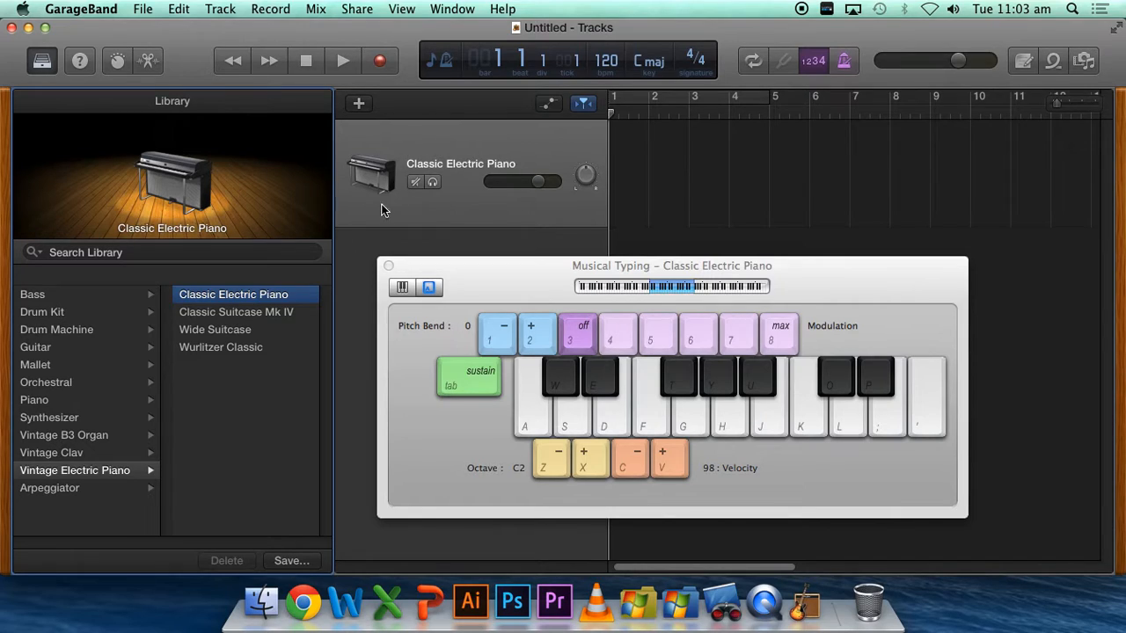
{"action": "left_click", "coordinate": [380, 62]}
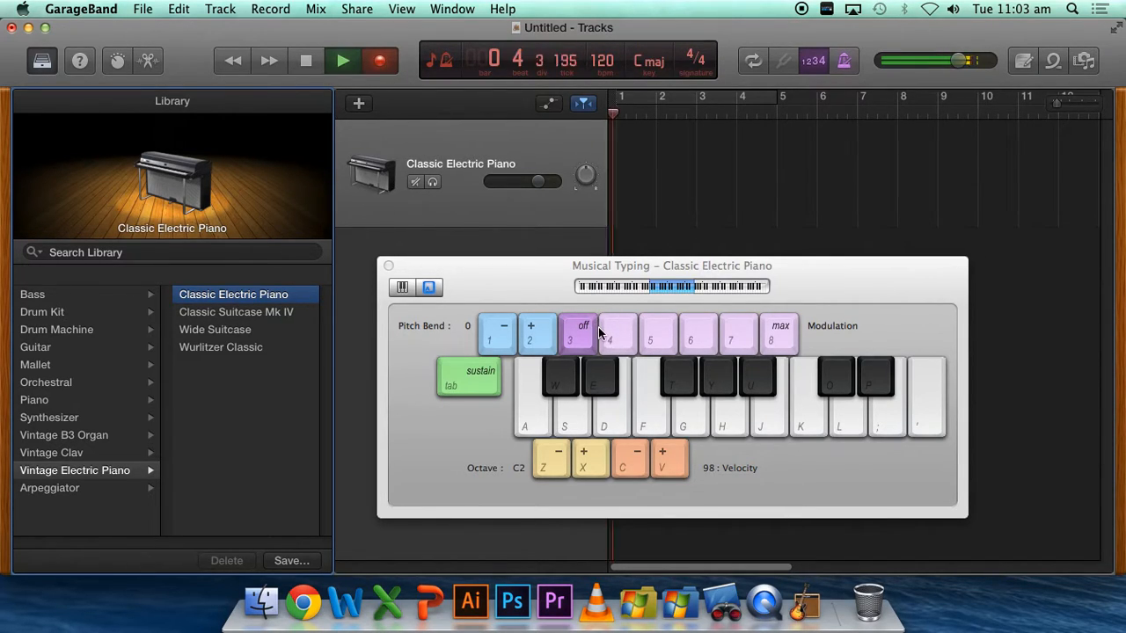
{"action": "key", "text": "a"}
{"action": "key", "text": "a"}
{"action": "key", "text": "f"}
{"action": "key", "text": "g"}
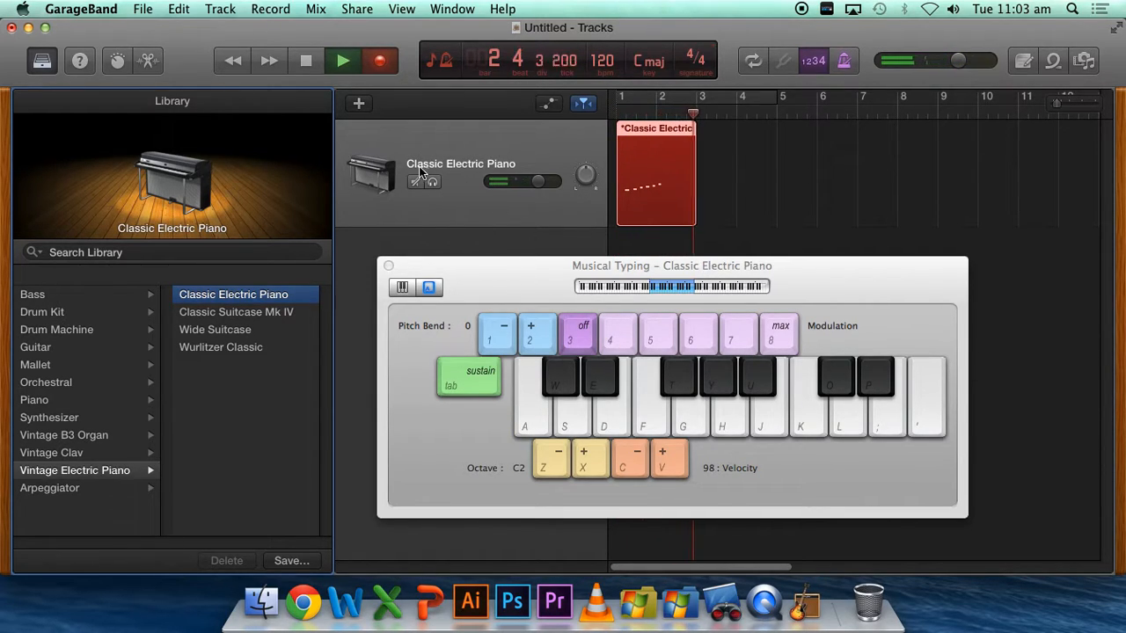
{"action": "key", "text": "space"}
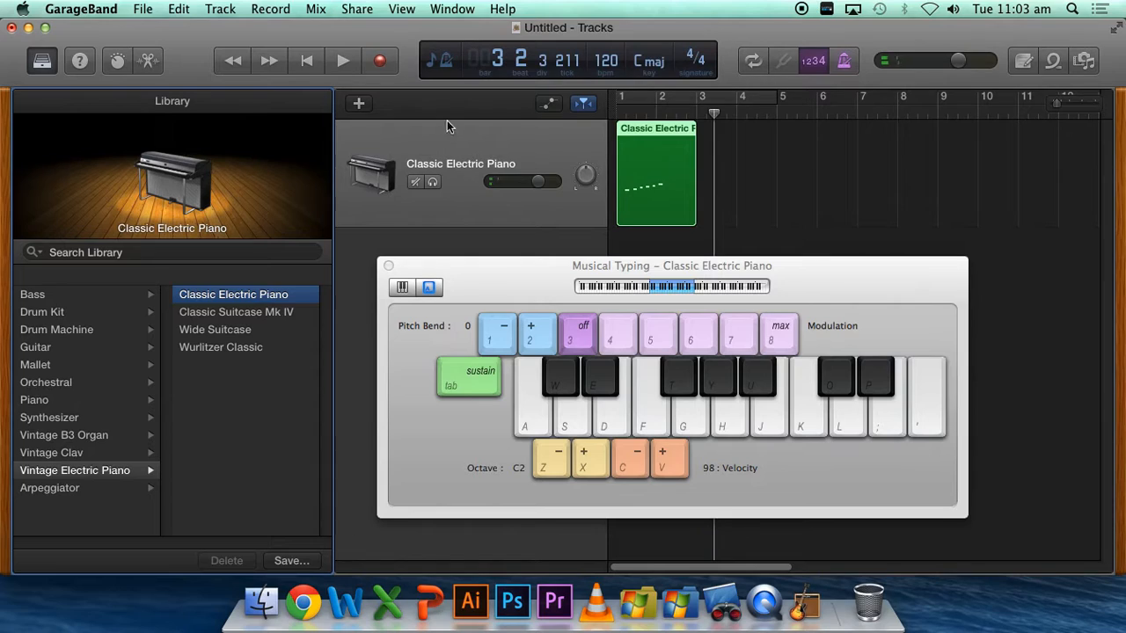
Open the recorded region in the Piano Roll editor, close Musical Typing and enlarge the editor.
{"action": "double_click", "coordinate": [651, 148]}
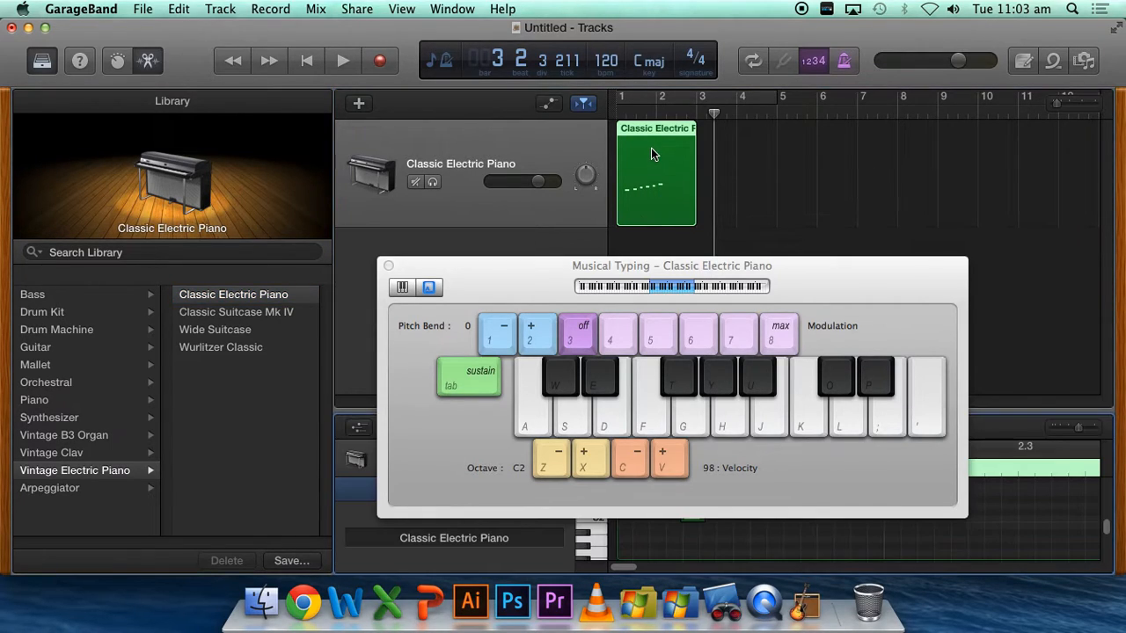
{"action": "left_click", "coordinate": [388, 265]}
{"action": "left_click_drag", "start_coordinate": [655, 412], "coordinate": [634, 240]}
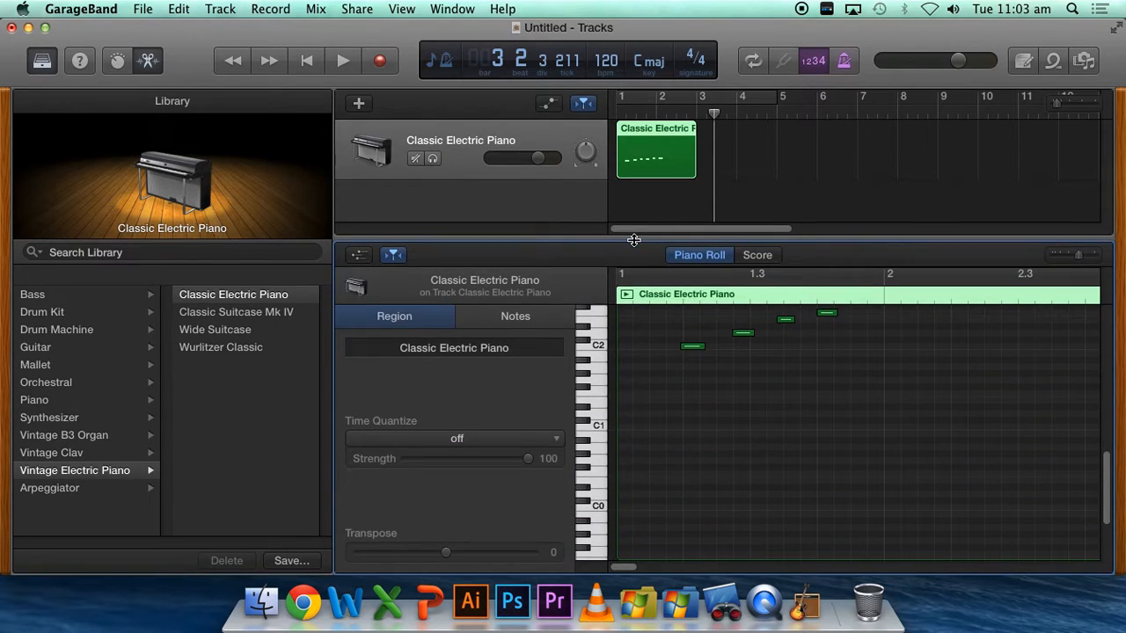
Audition the four visible notes in the Piano Roll and slightly shorten the C2 note from its end.
{"action": "left_click", "coordinate": [692, 348]}
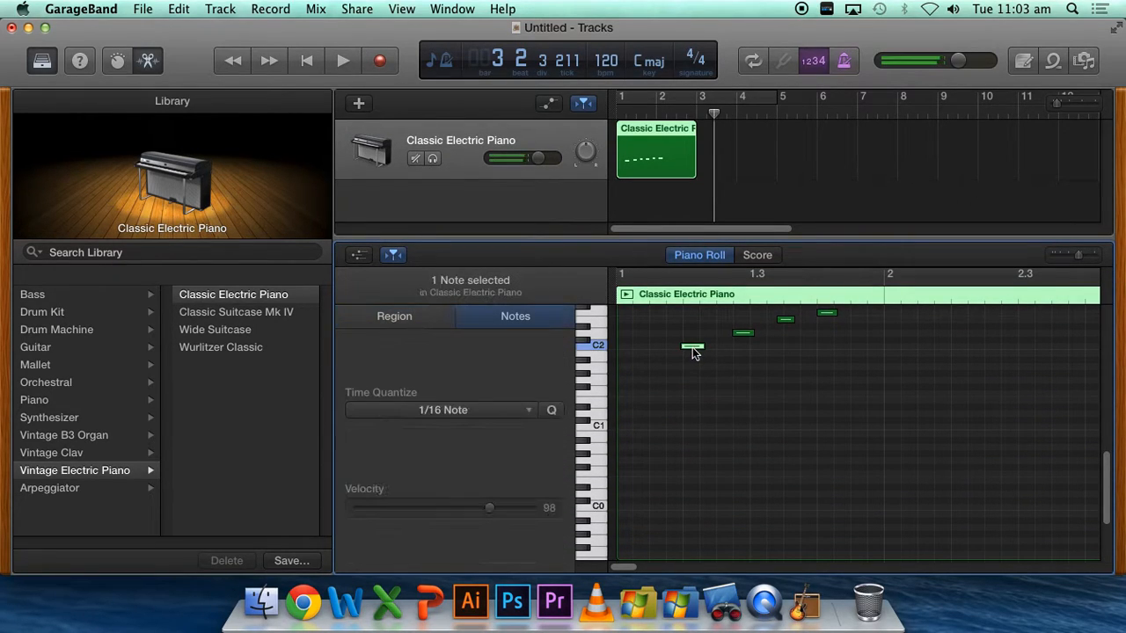
{"action": "left_click", "coordinate": [744, 335]}
{"action": "left_click", "coordinate": [786, 320]}
{"action": "left_click", "coordinate": [827, 314]}
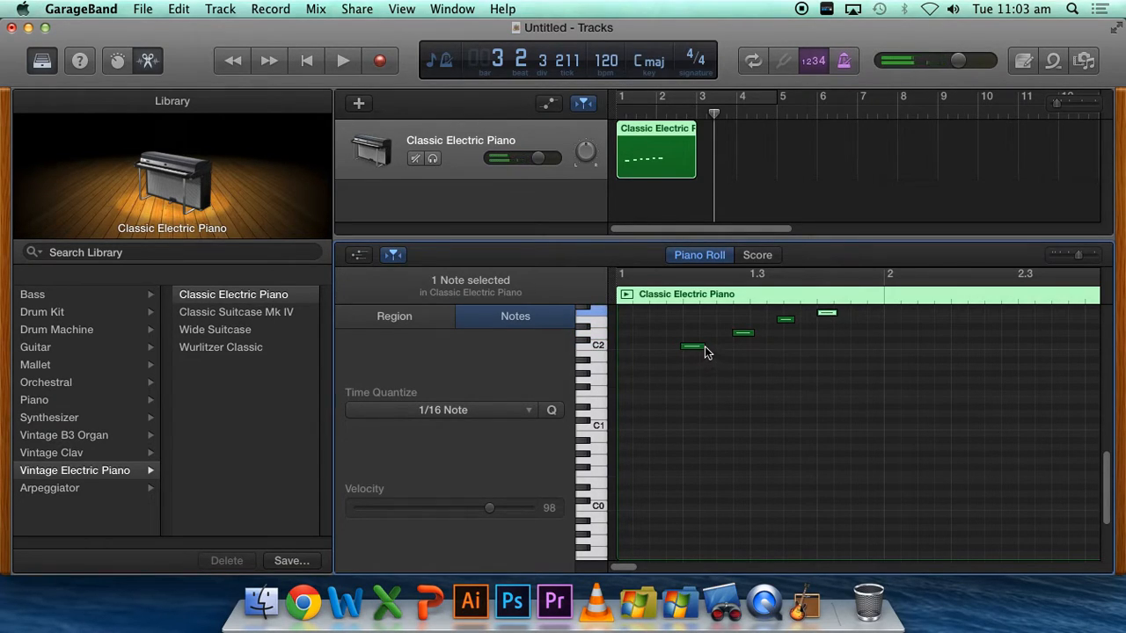
{"action": "mouse_move", "coordinate": [703, 346]}
{"action": "left_mouse_down"}
{"action": "mouse_move", "coordinate": [736, 344]}
{"action": "mouse_move", "coordinate": [699, 345]}
{"action": "left_mouse_up"}
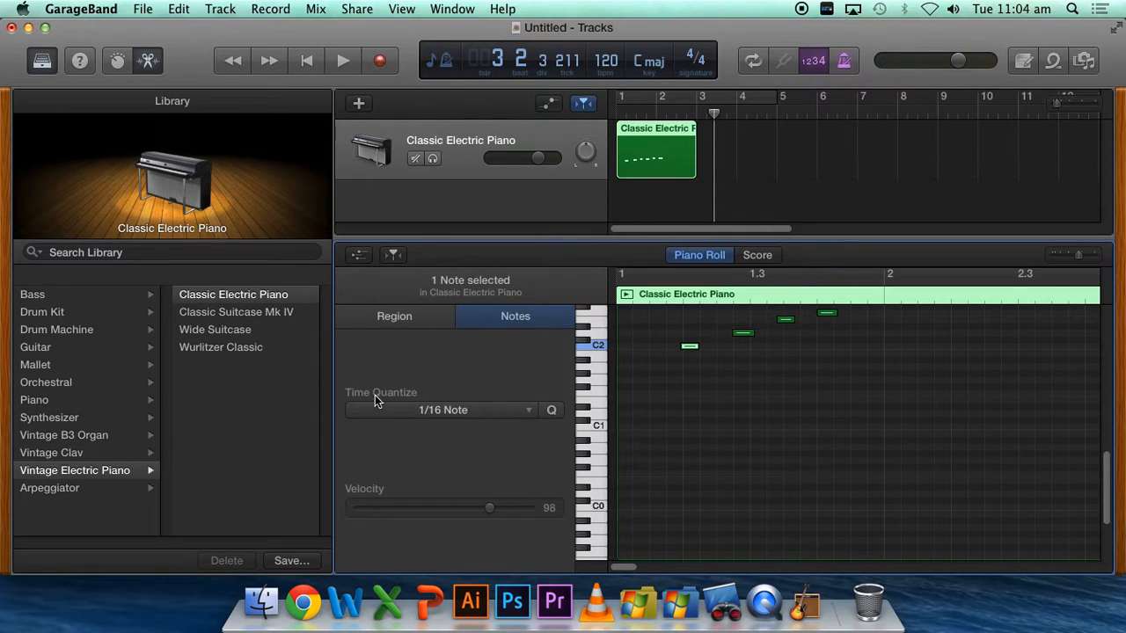
Try time-quantizing the C2 note to 1/2 Note and restore its original timing.
{"action": "left_click", "coordinate": [509, 410]}
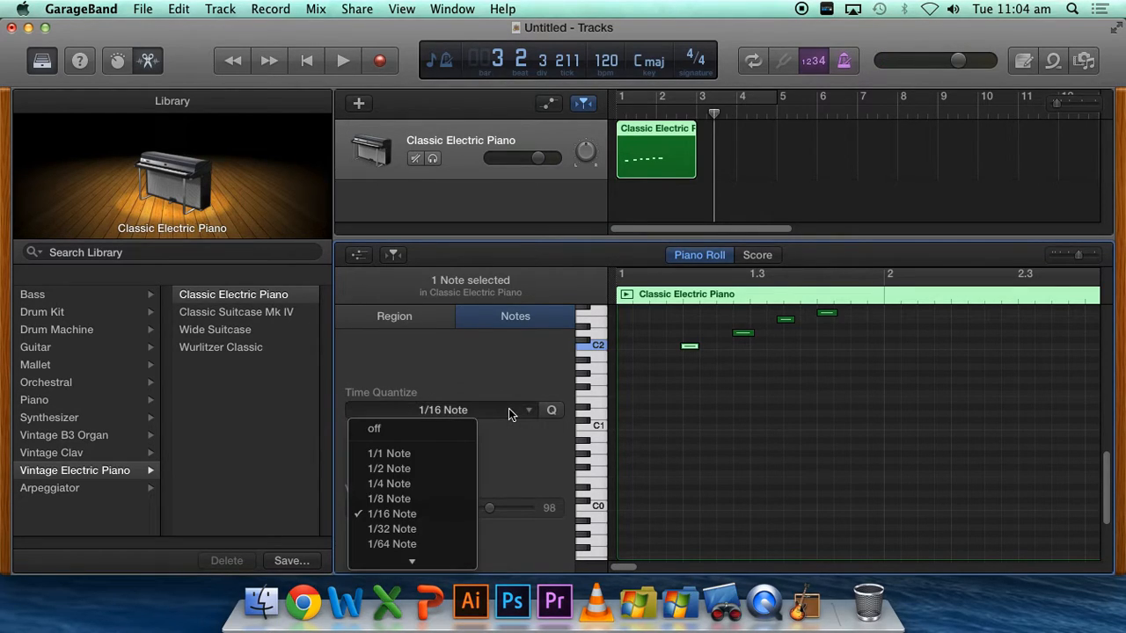
{"action": "left_click", "coordinate": [410, 469]}
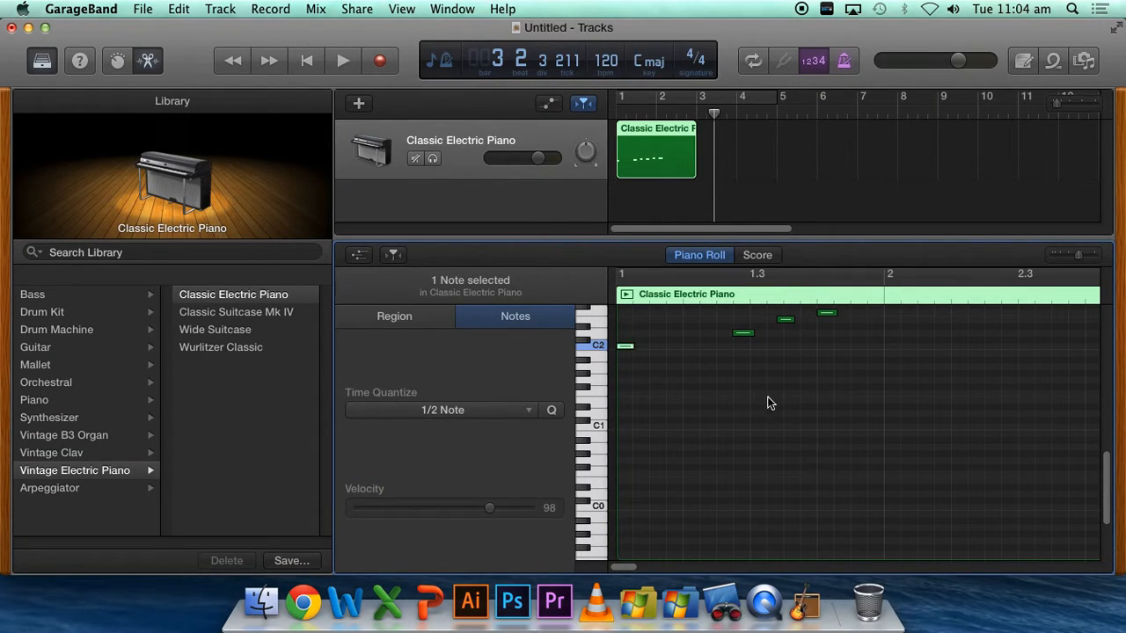
{"action": "left_click", "coordinate": [530, 410]}
{"action": "left_click", "coordinate": [511, 374]}
{"action": "key", "text": "Right"}
Time-quantize the C2 note to 1/8 Note.
{"action": "left_click", "coordinate": [494, 410]}
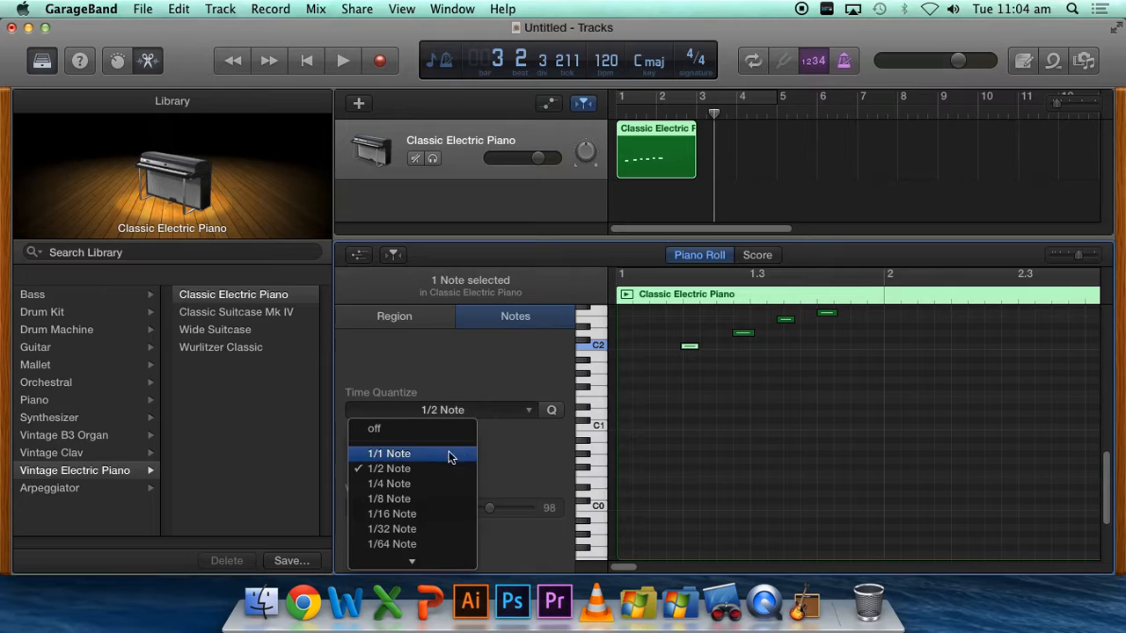
{"action": "left_click", "coordinate": [426, 500]}
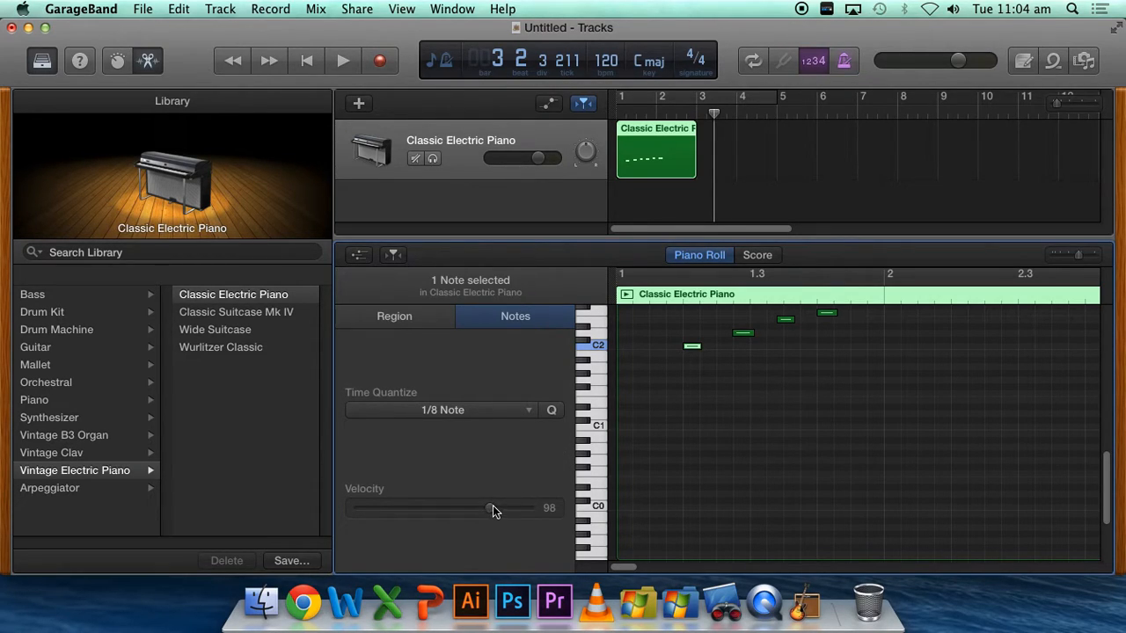
Audition the four visible notes, set the velocity of the last one to 127 and compare it with its neighbour.
{"action": "left_click", "coordinate": [693, 346]}
{"action": "left_click", "coordinate": [744, 333]}
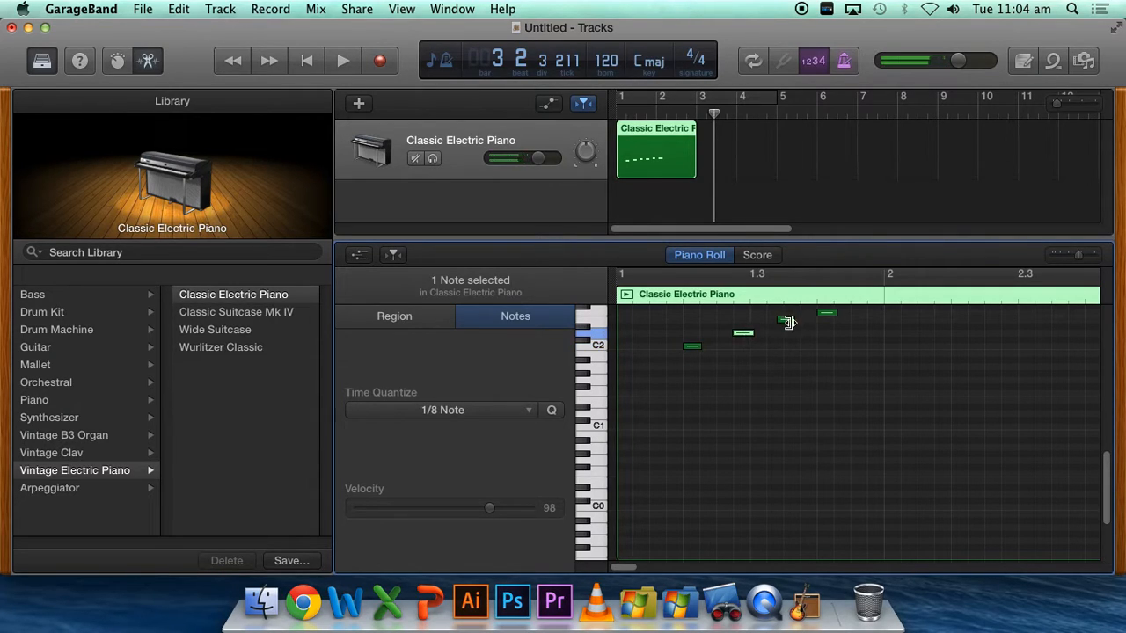
{"action": "left_click", "coordinate": [785, 320]}
{"action": "left_click", "coordinate": [827, 313]}
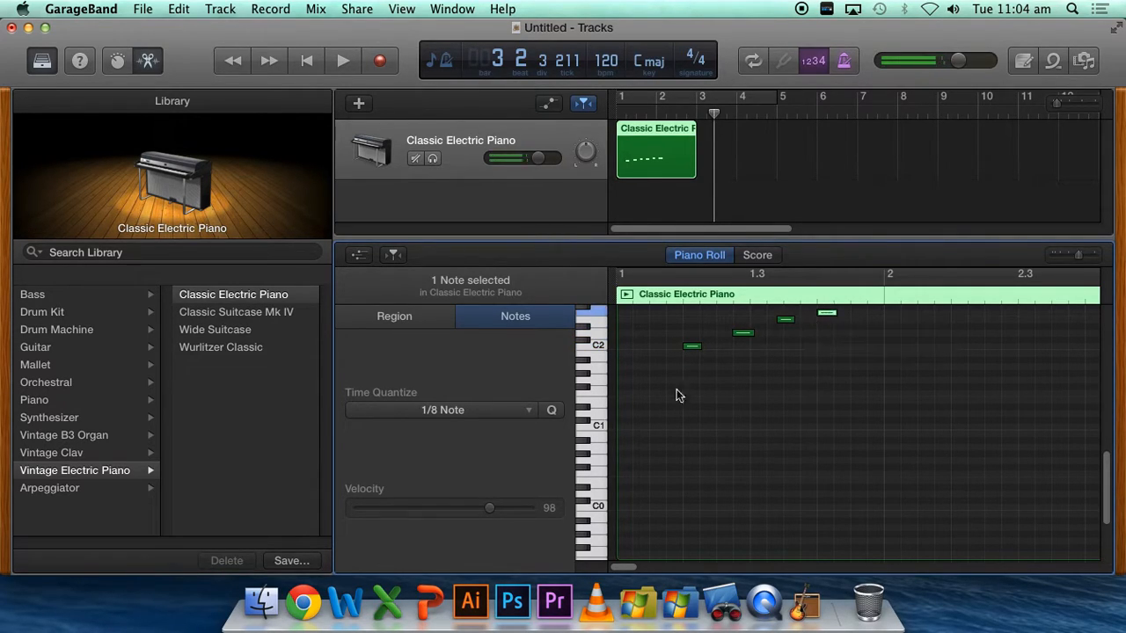
{"action": "left_click_drag", "start_coordinate": [490, 508], "coordinate": [530, 508]}
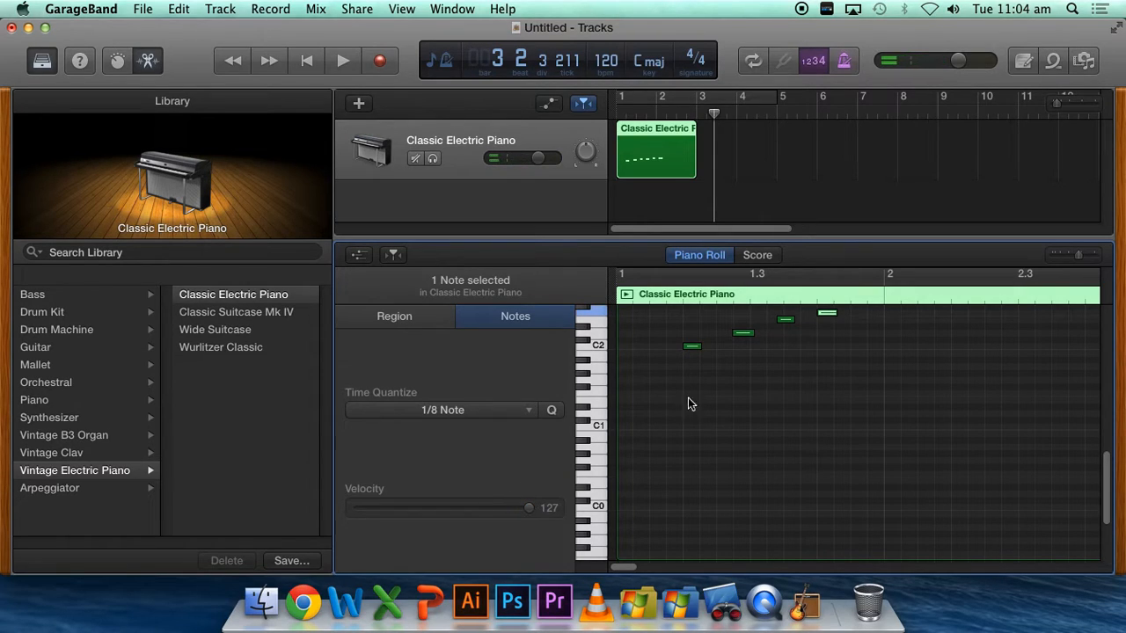
{"action": "left_click", "coordinate": [786, 319]}
{"action": "left_click", "coordinate": [827, 315]}
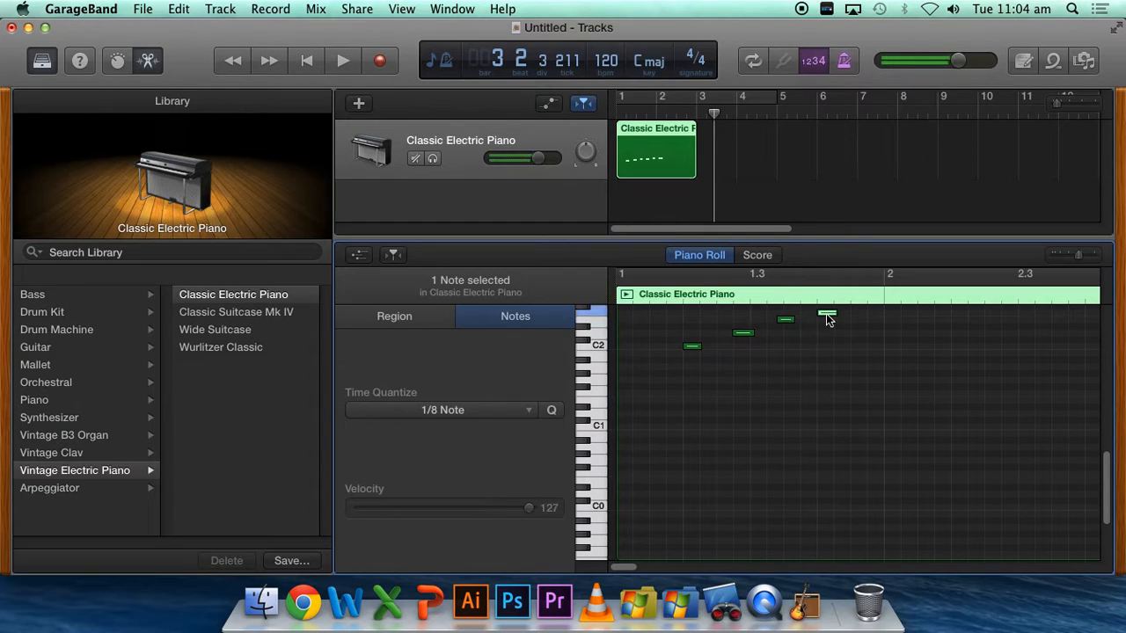
Shorten the second note in the Piano Roll and move it earlier, to a pitch below the C2 note.
{"action": "left_click", "coordinate": [726, 343]}
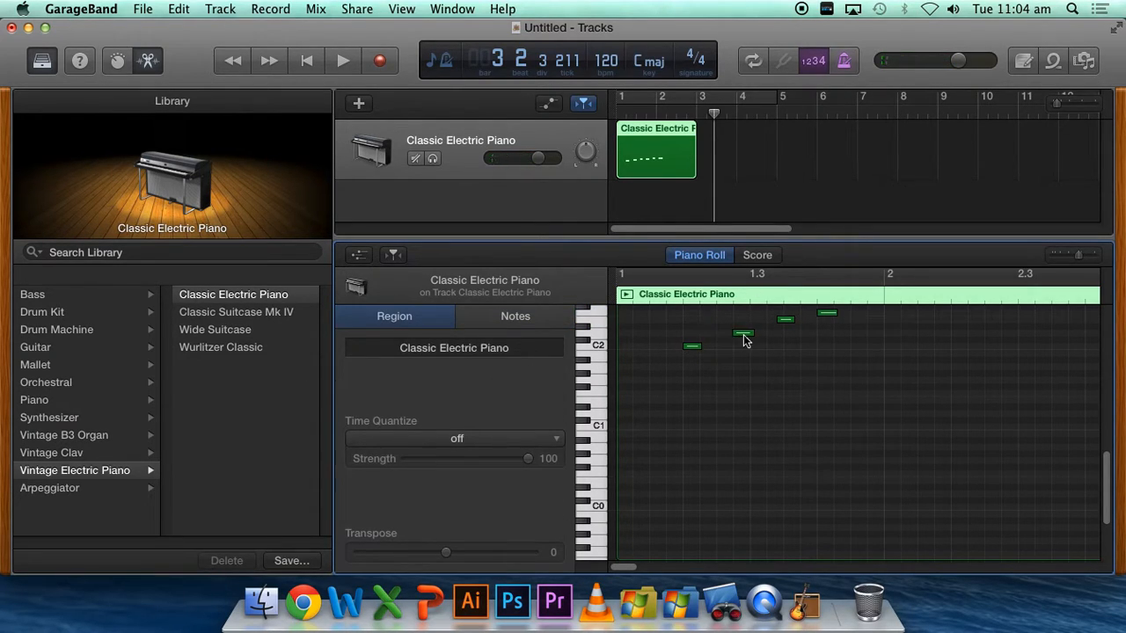
{"action": "left_click_drag", "start_coordinate": [755, 335], "coordinate": [709, 373]}
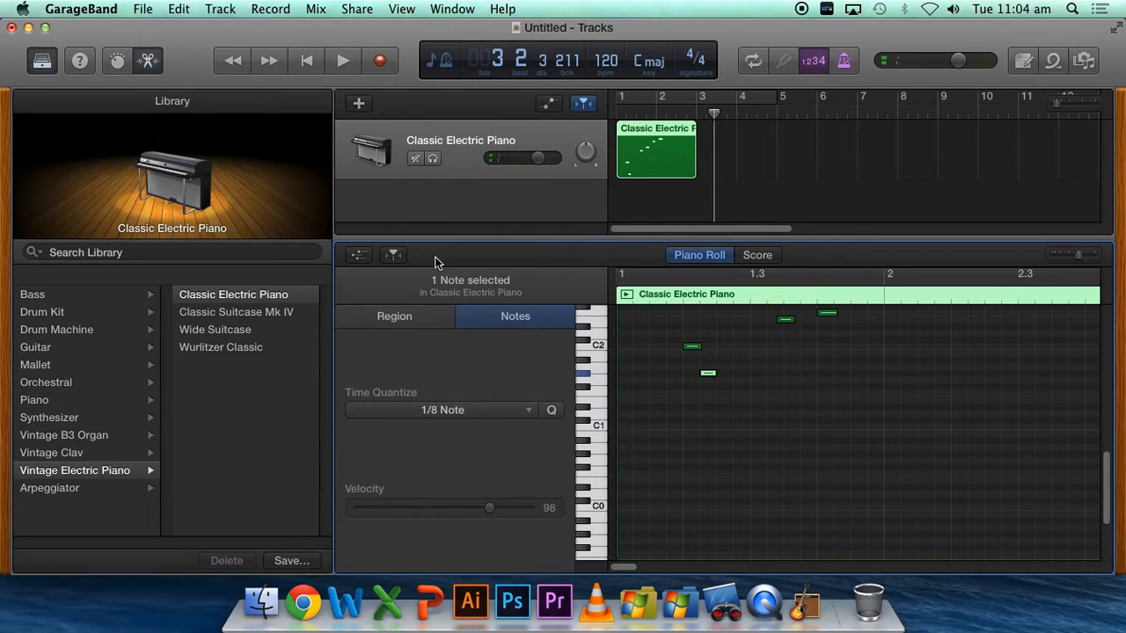
{"action": "left_click_drag", "start_coordinate": [496, 239], "coordinate": [510, 392]}
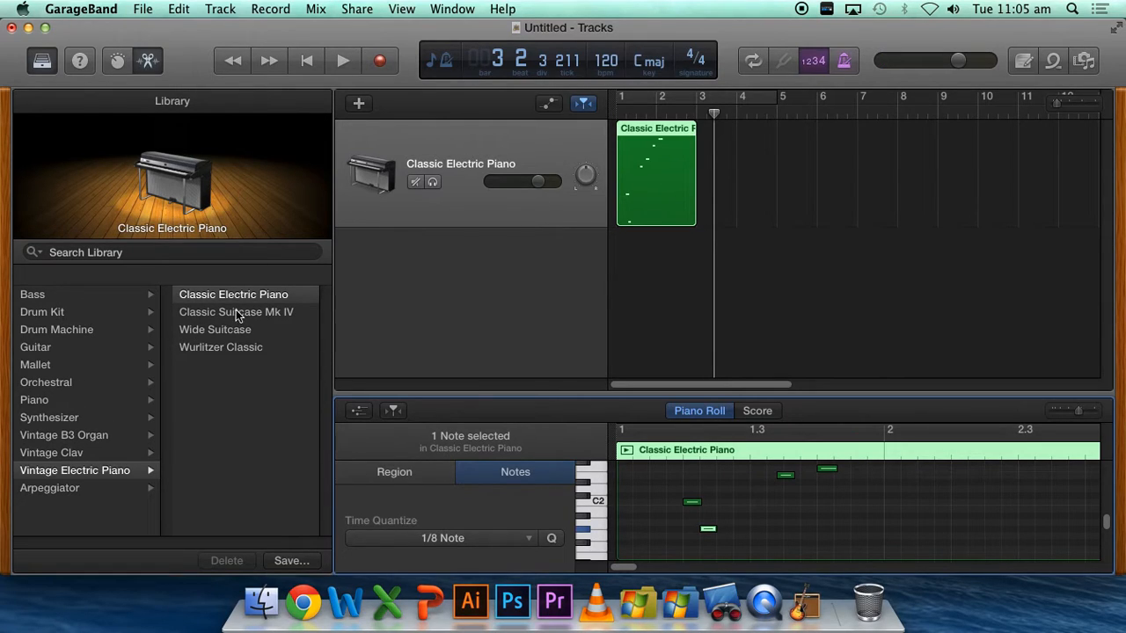
Change the track's instrument to Trombones from the Orchestral Brass sounds and play the region from bar 1, beat 3.
{"action": "left_click", "coordinate": [61, 383]}
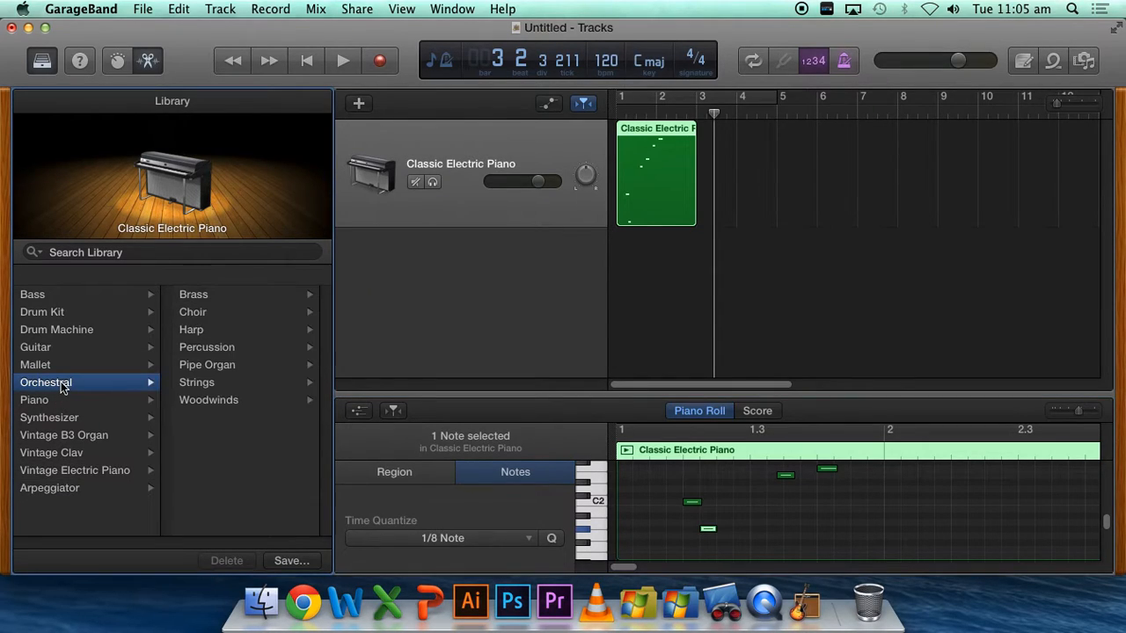
{"action": "left_click", "coordinate": [208, 299]}
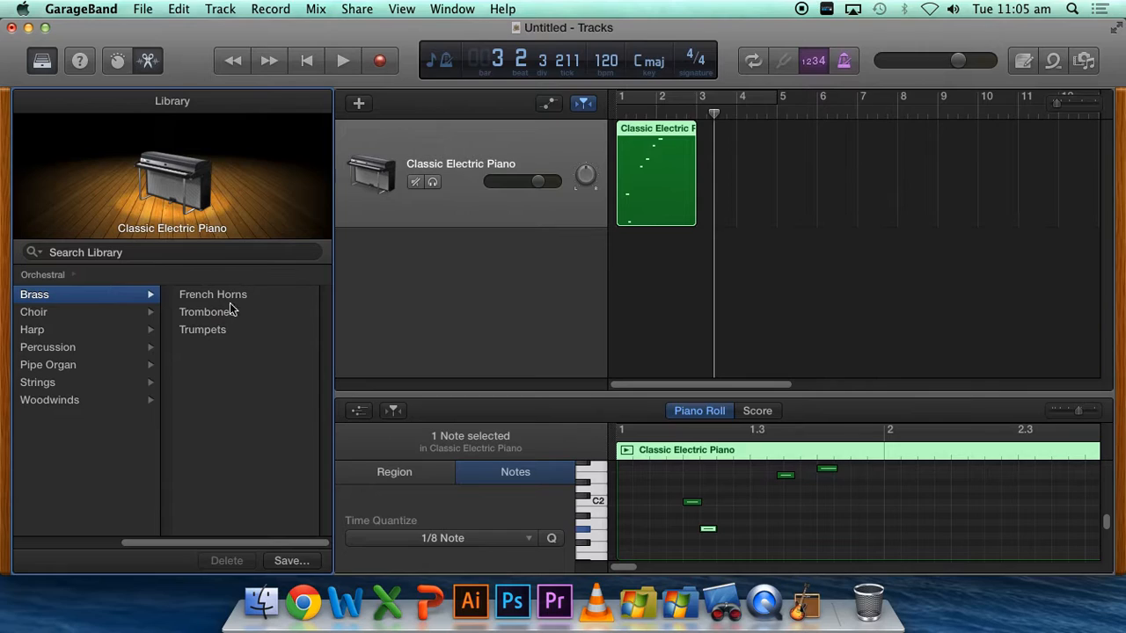
{"action": "left_click", "coordinate": [212, 315]}
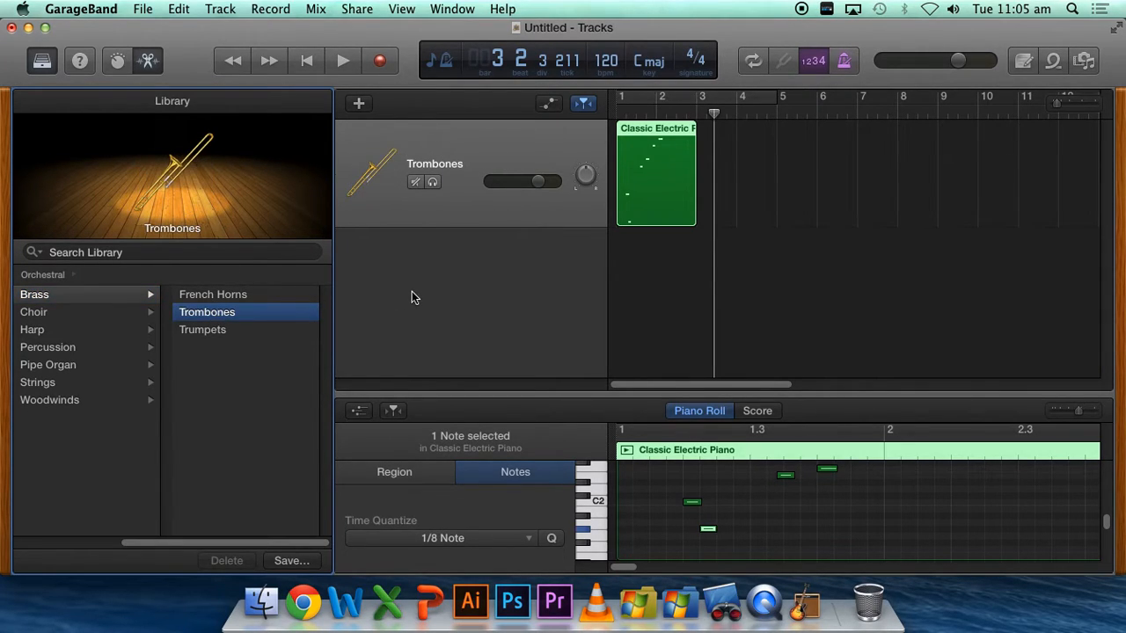
{"action": "left_click_drag", "start_coordinate": [715, 114], "coordinate": [636, 114]}
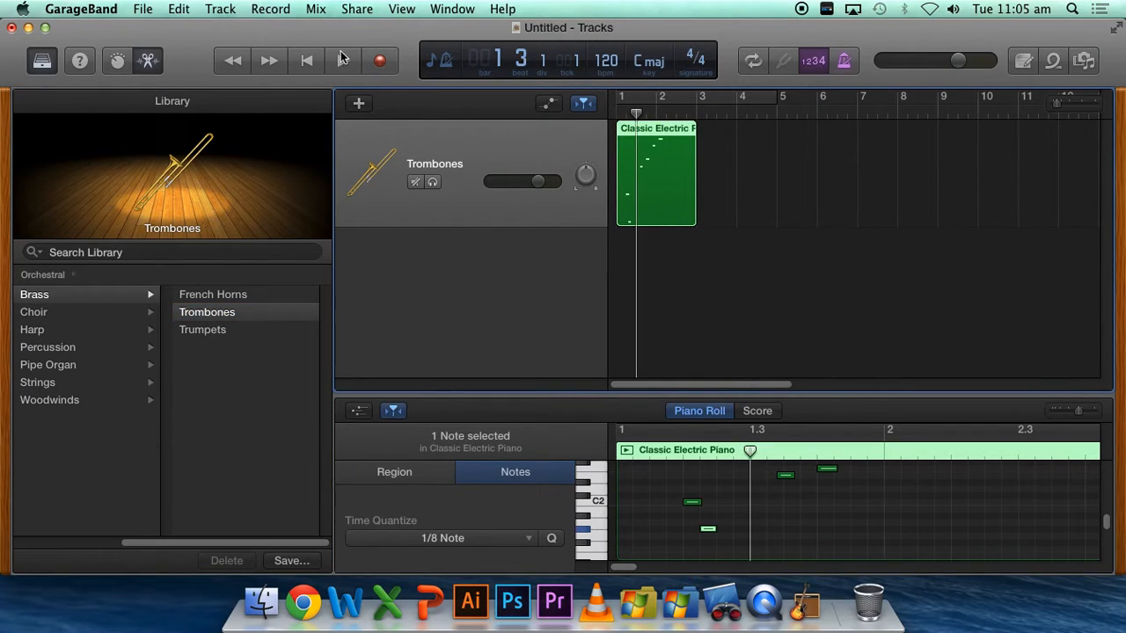
{"action": "left_click", "coordinate": [341, 61]}
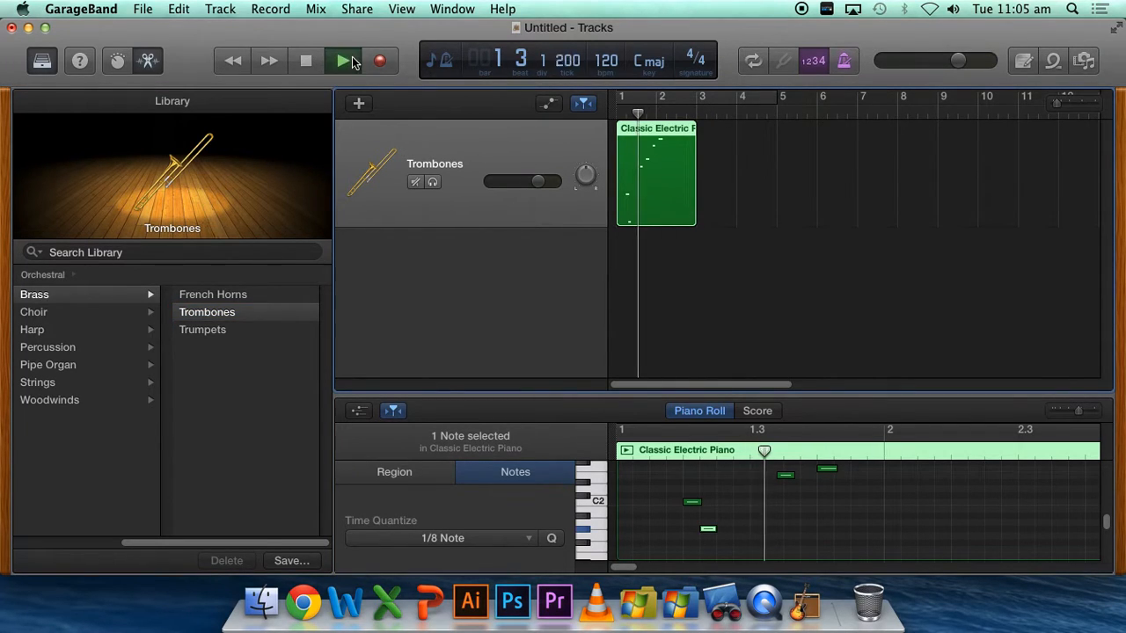
{"action": "left_click", "coordinate": [307, 61]}
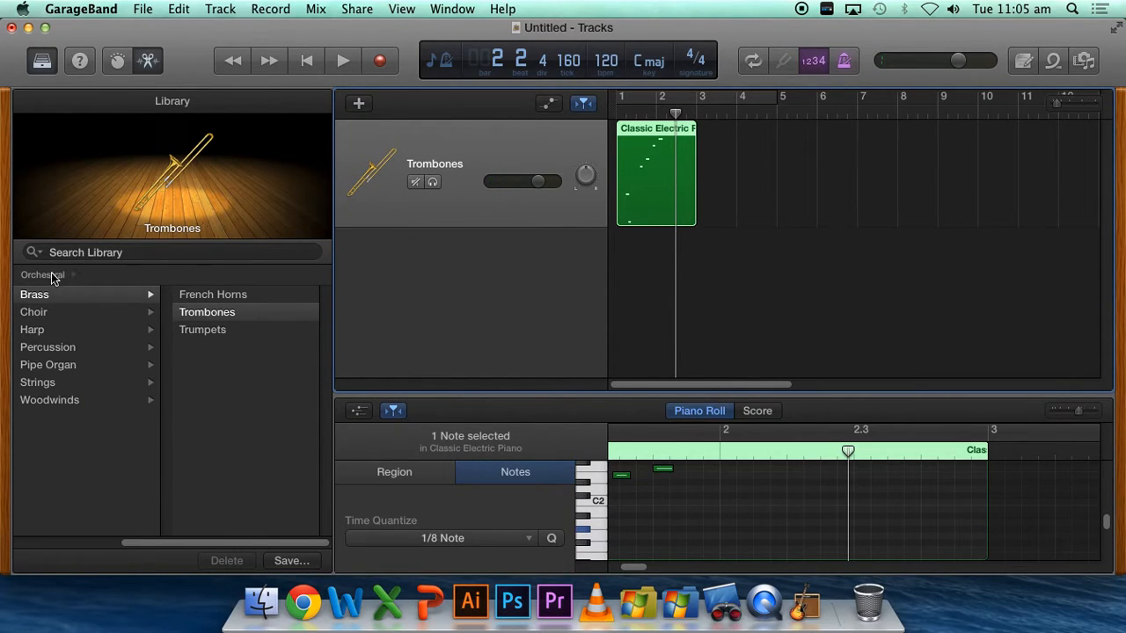
Change the track's instrument to Chamber Choir from the Orchestral Choir sounds and play the region from its start.
{"action": "left_click", "coordinate": [70, 314]}
{"action": "left_click", "coordinate": [219, 300]}
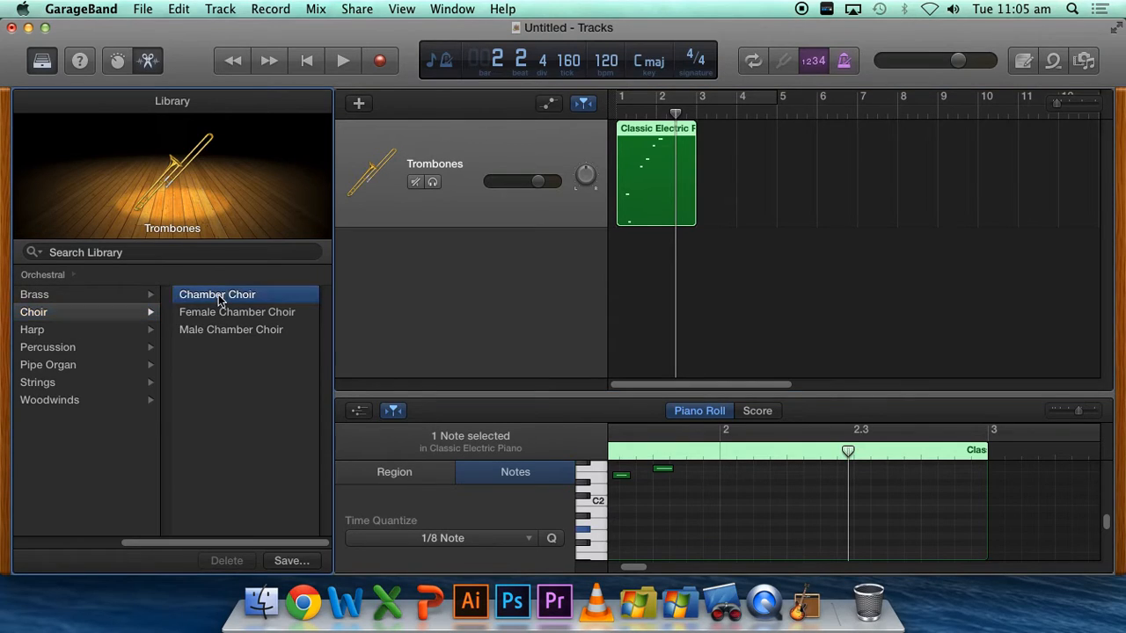
{"action": "left_click_drag", "start_coordinate": [676, 115], "coordinate": [605, 118]}
{"action": "left_click", "coordinate": [344, 60]}
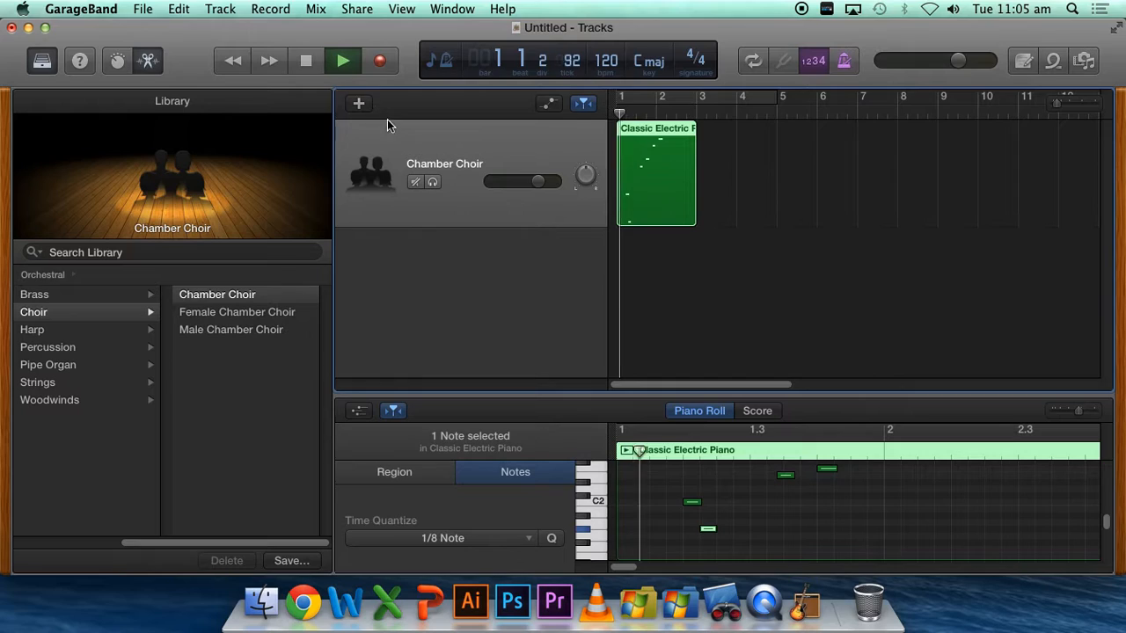
{"action": "left_click", "coordinate": [301, 61]}
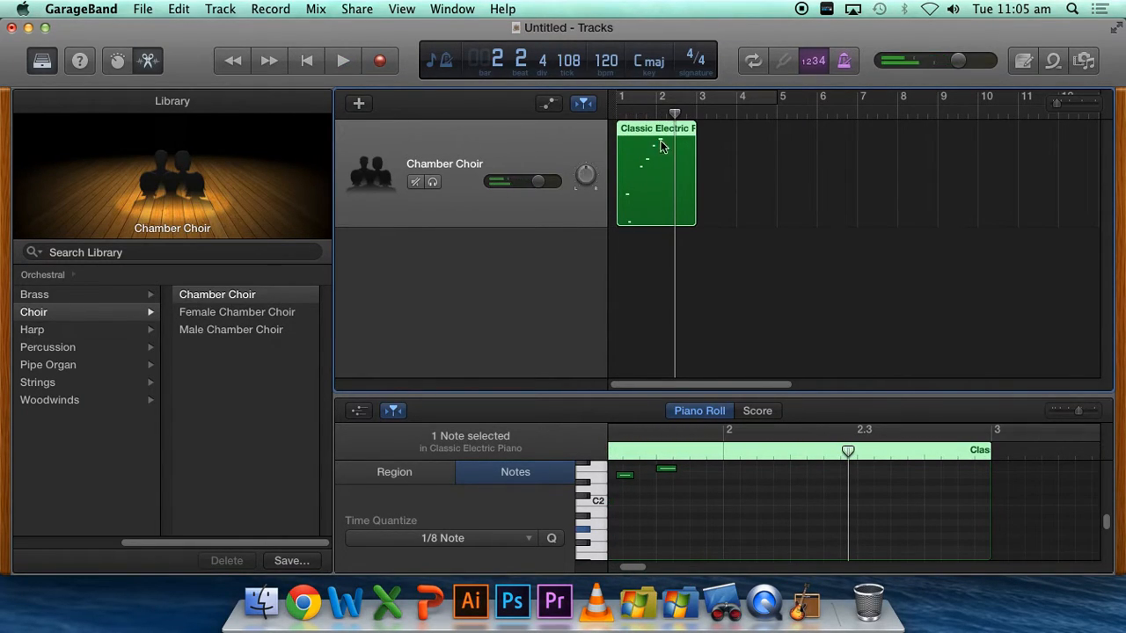
Lengthen the note just before bar 2 so it extends into bar 2, and play the region from bar 1, beat 2.
{"action": "left_click_drag", "start_coordinate": [673, 471], "coordinate": [771, 467]}
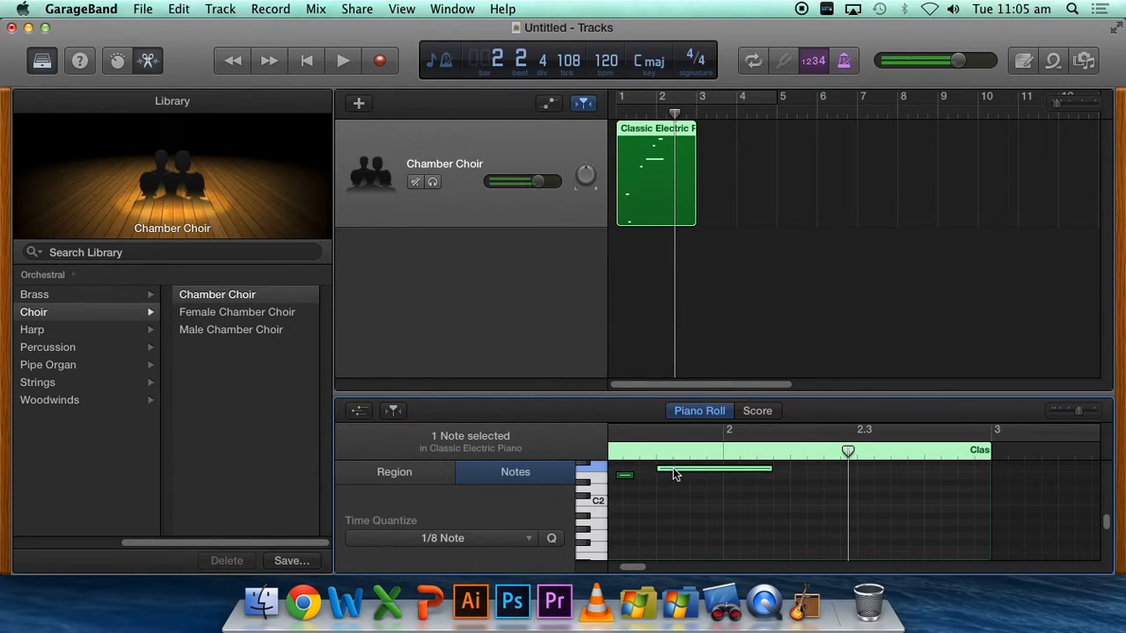
{"action": "left_click", "coordinate": [625, 110]}
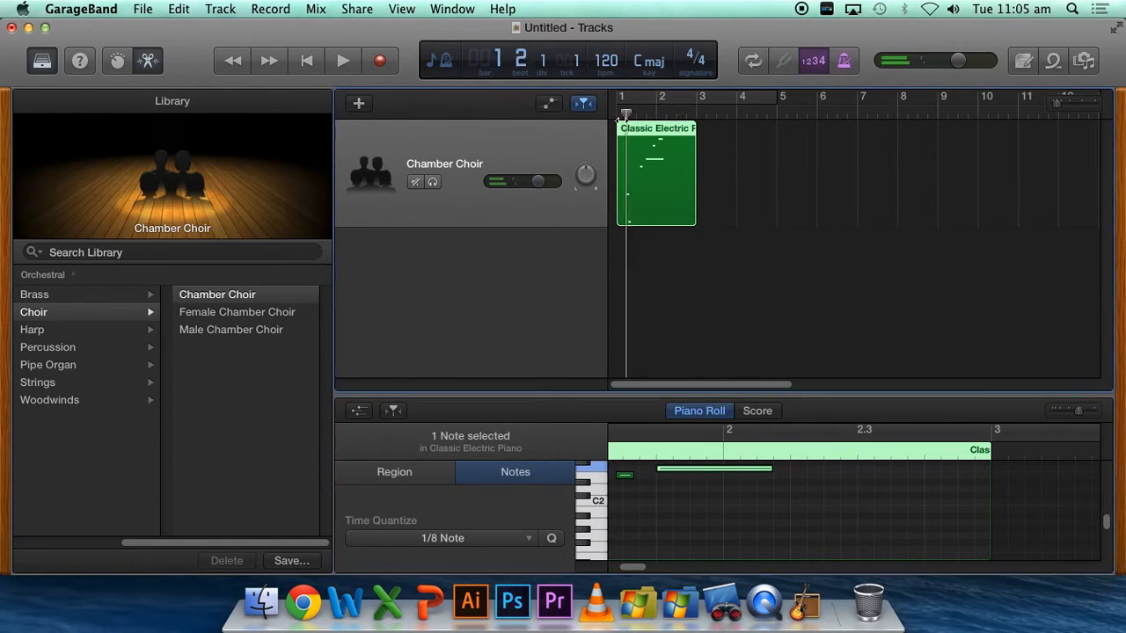
{"action": "left_click", "coordinate": [343, 60]}
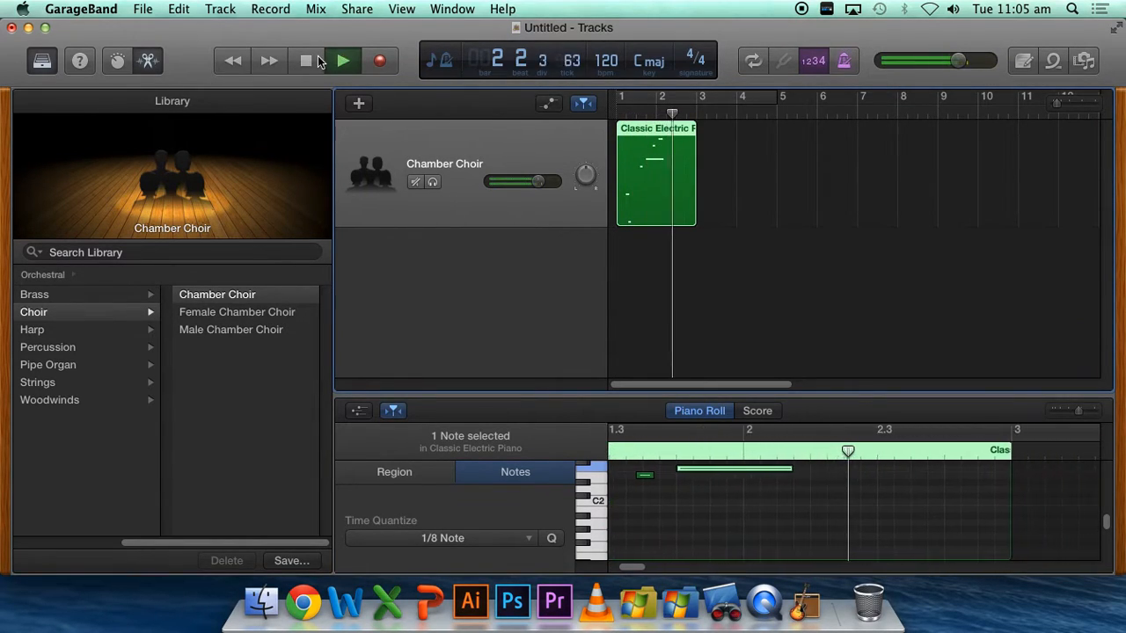
Stop playback and add a microphone audio track that records from Input 1.
{"action": "left_click", "coordinate": [307, 62]}
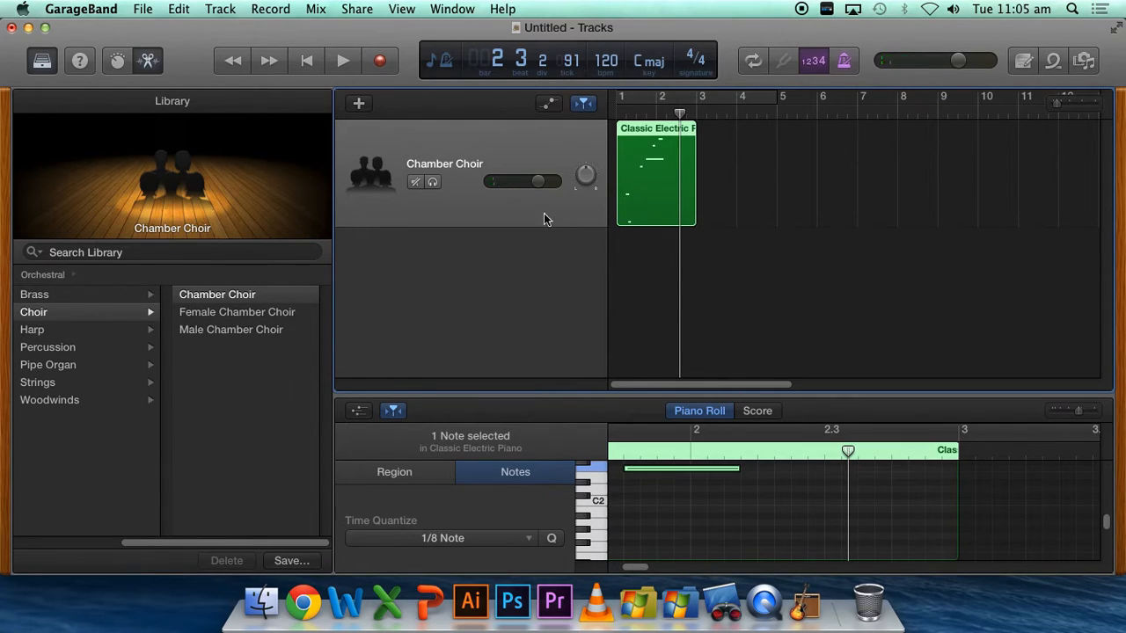
{"action": "left_click", "coordinate": [361, 105]}
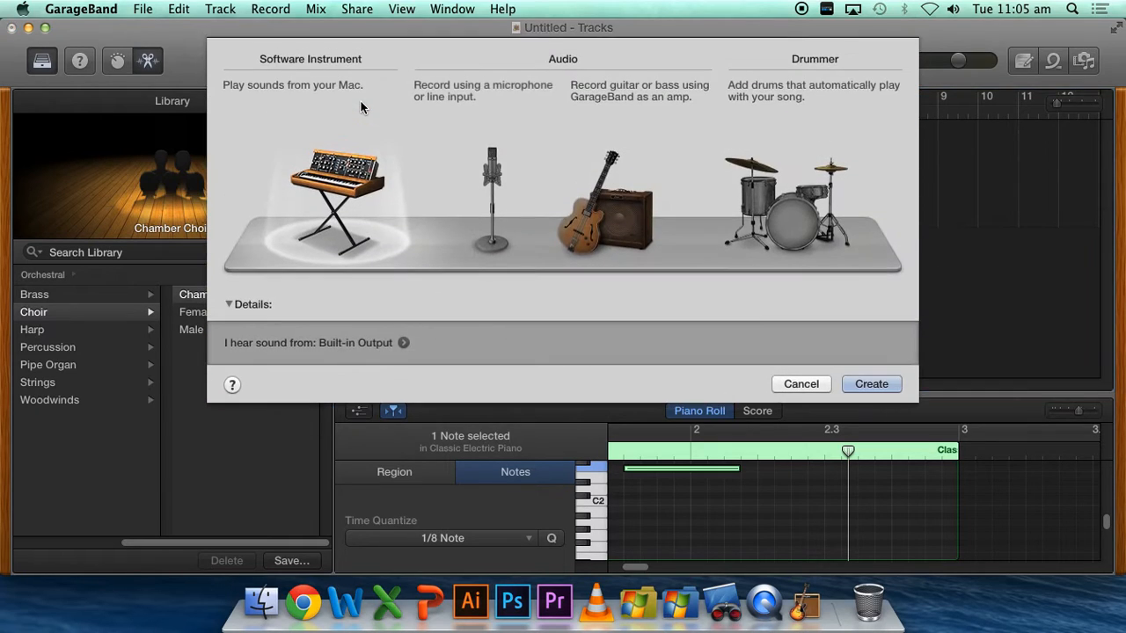
{"action": "left_click", "coordinate": [529, 136]}
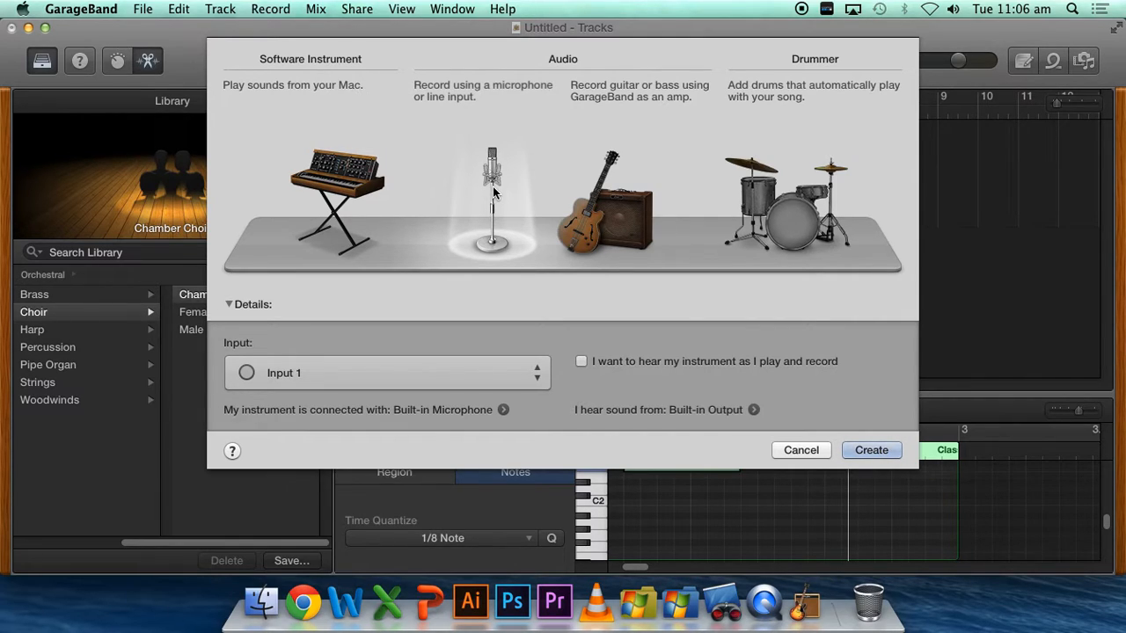
{"action": "left_click", "coordinate": [618, 182]}
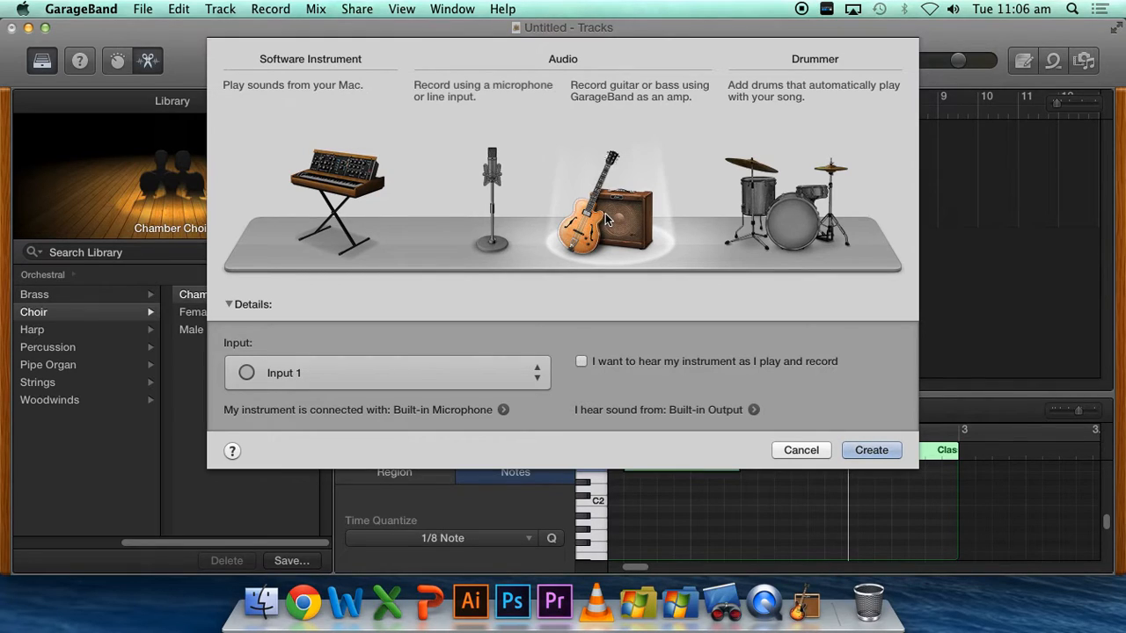
{"action": "left_click", "coordinate": [506, 181]}
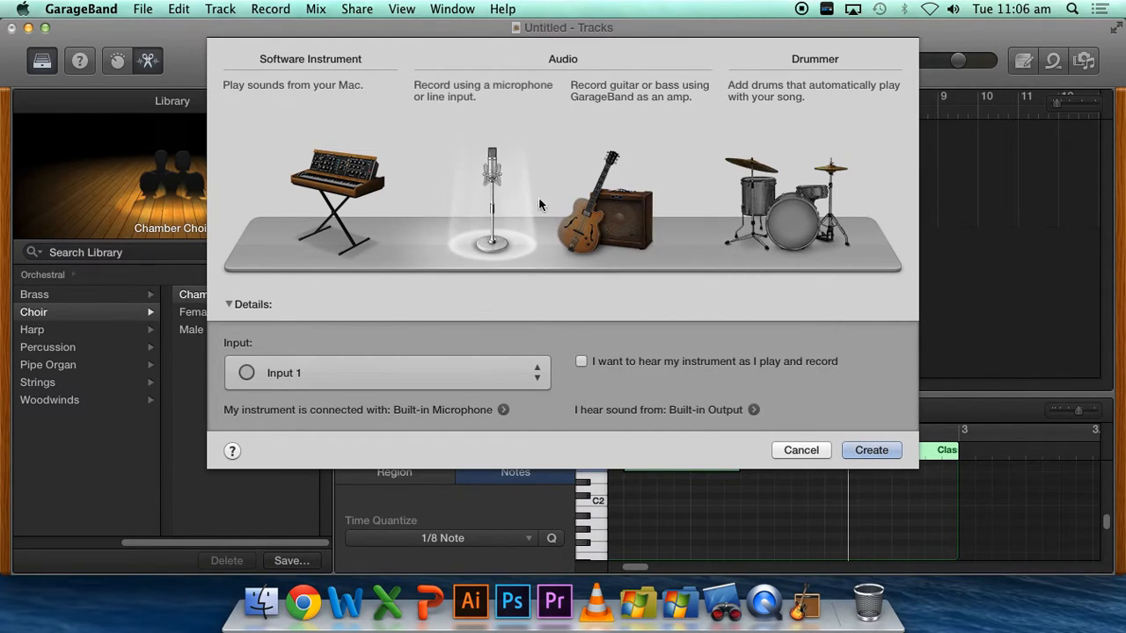
{"action": "left_click", "coordinate": [871, 450]}
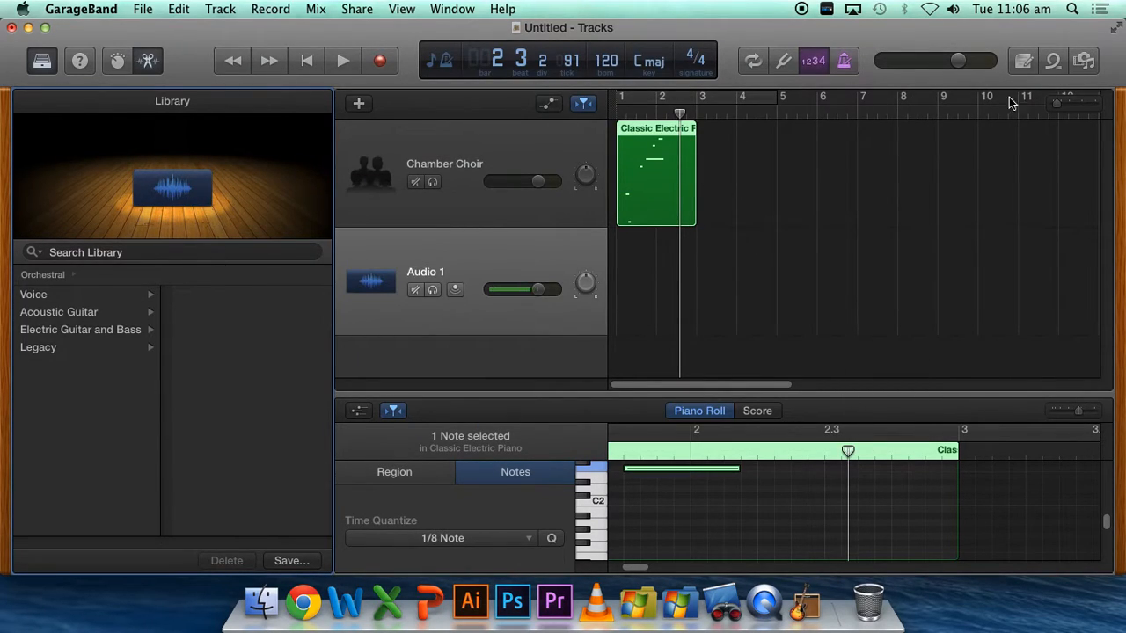
Show the Apple Loops and place the 12-8 Acoustic Strum 01 loop at bar 1 of the new audio track.
{"action": "left_click", "coordinate": [1055, 62]}
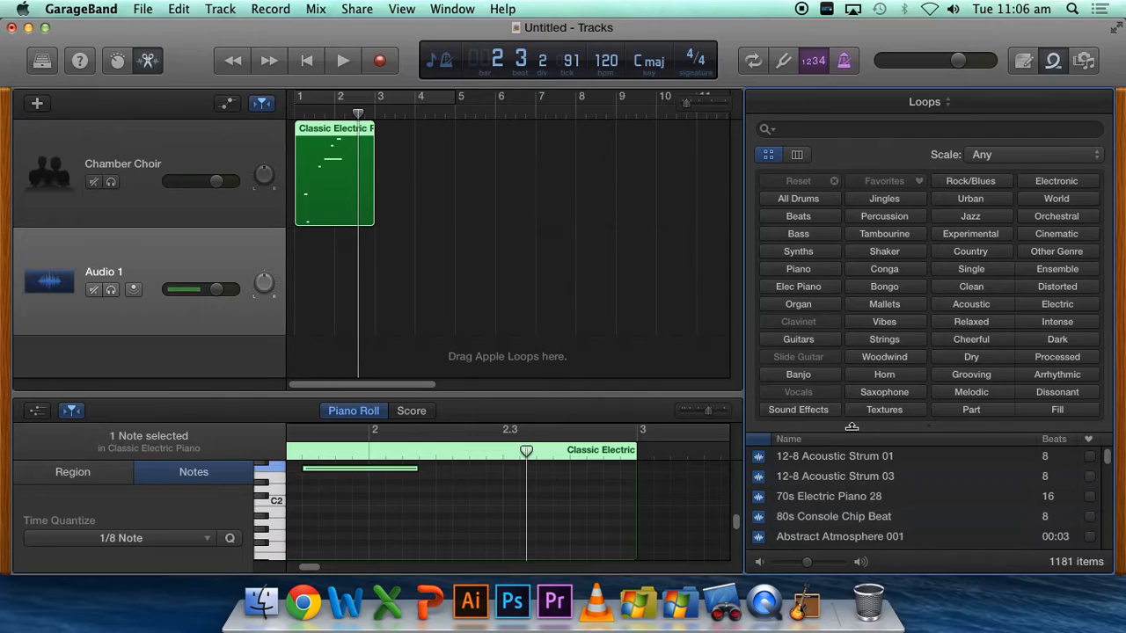
{"action": "left_click_drag", "start_coordinate": [823, 455], "coordinate": [308, 284]}
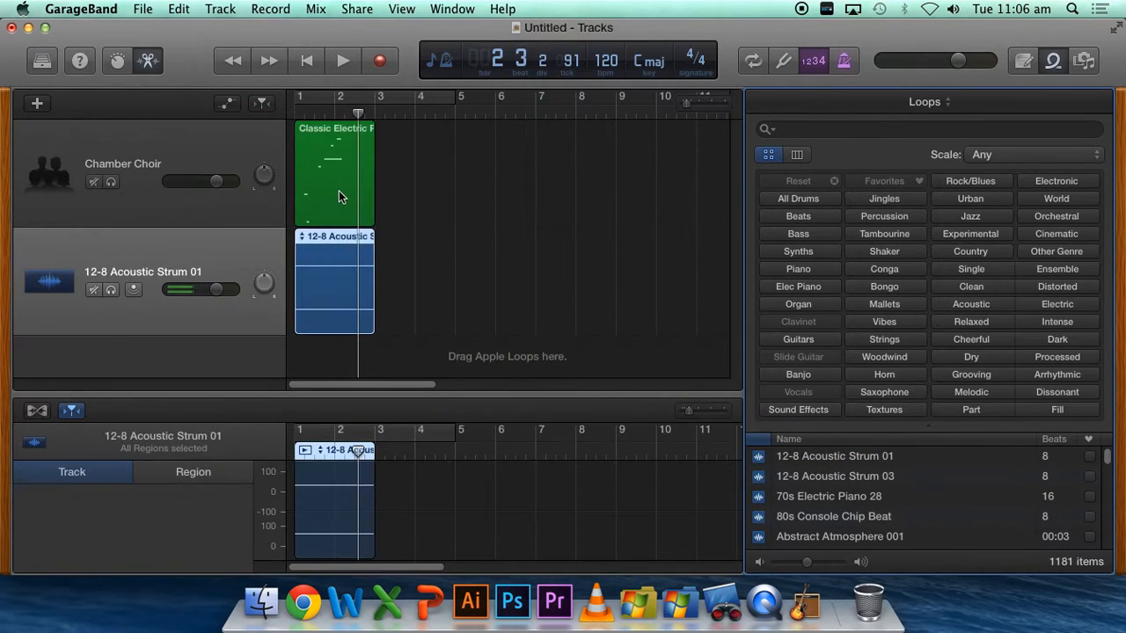
{"action": "left_click", "coordinate": [686, 262]}
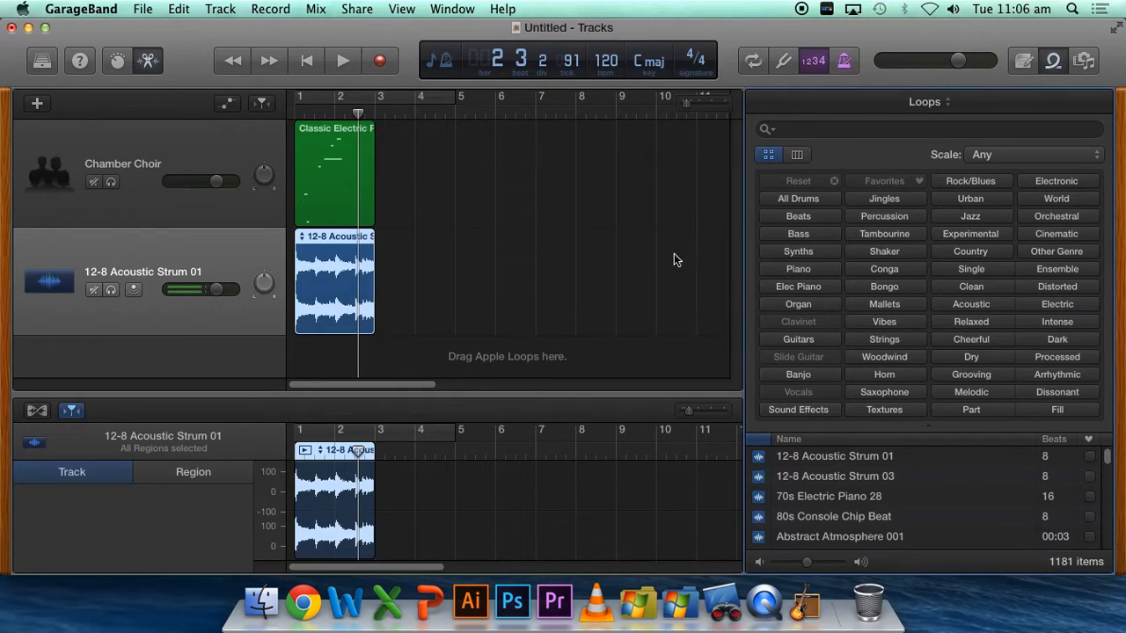
Delete the Classic Electric Piano region from the Chamber Choir track and play the acoustic strum loop from bar 1.
{"action": "left_click", "coordinate": [352, 188]}
{"action": "key", "text": "Delete"}
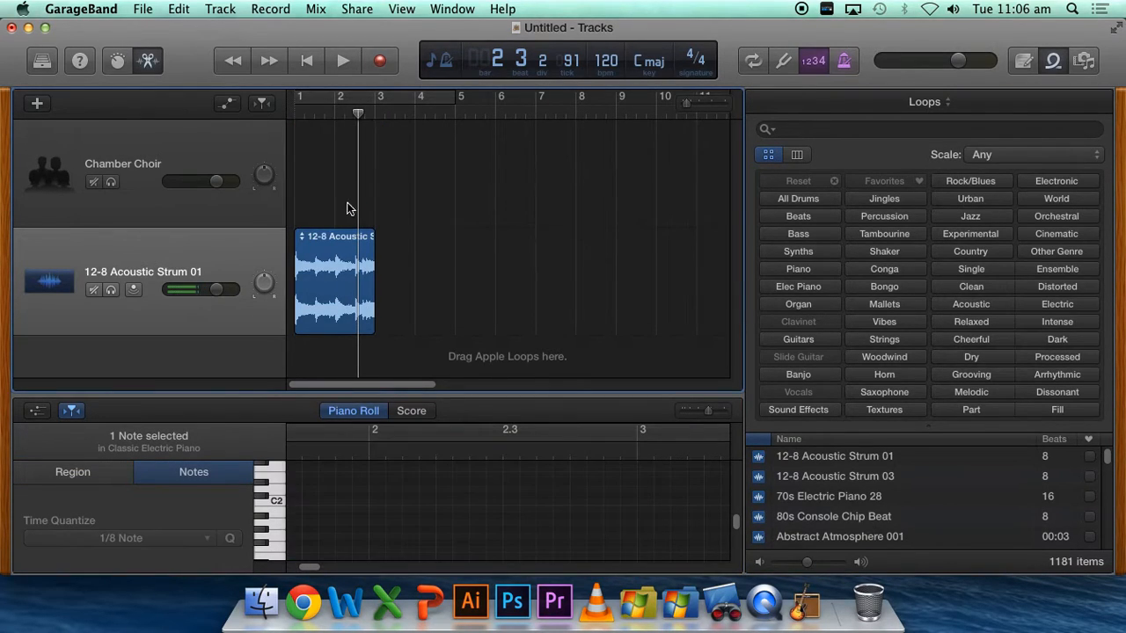
{"action": "left_click", "coordinate": [296, 105]}
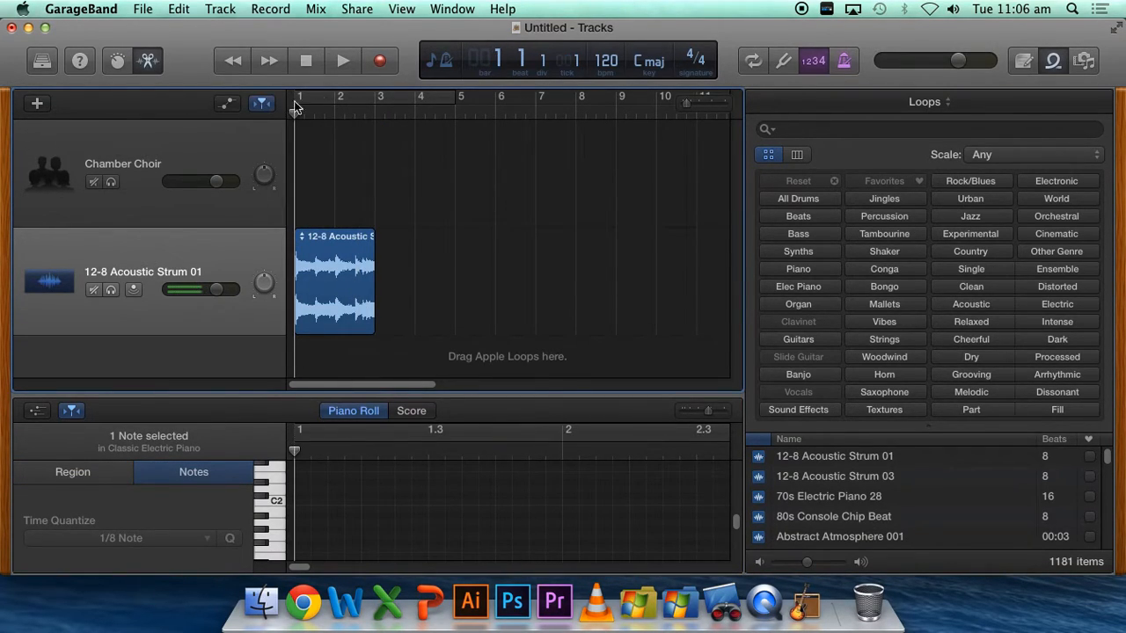
{"action": "left_click", "coordinate": [344, 61]}
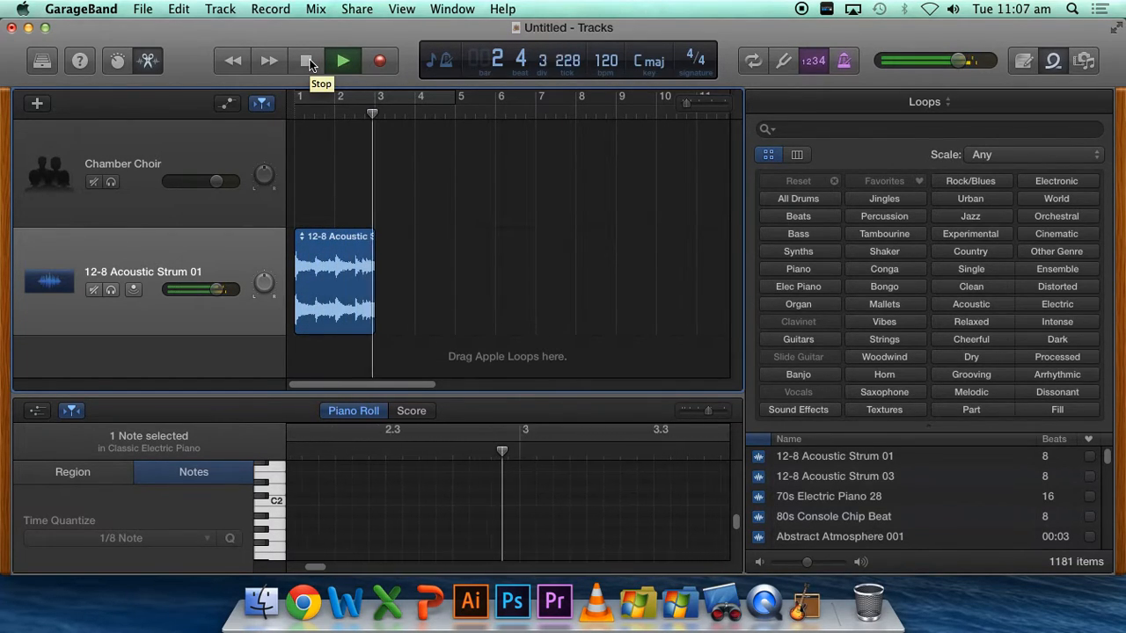
{"action": "left_click", "coordinate": [310, 61]}
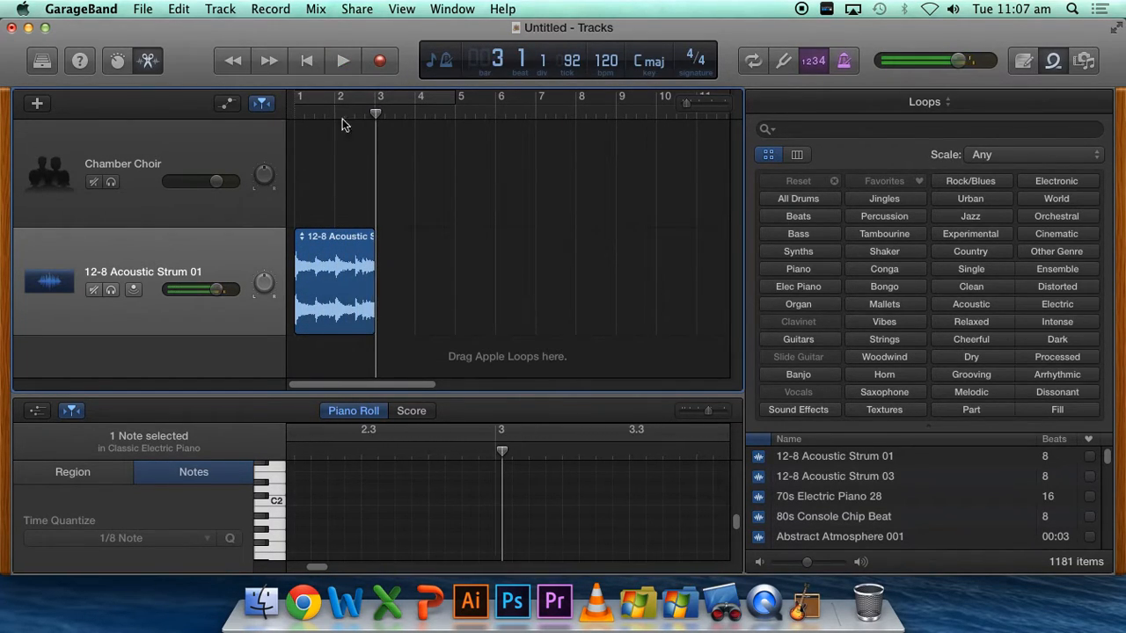
Repeat the 12-8 Acoustic Strum 01 region up to bar 11 and play it from the start.
{"action": "left_click", "coordinate": [371, 280]}
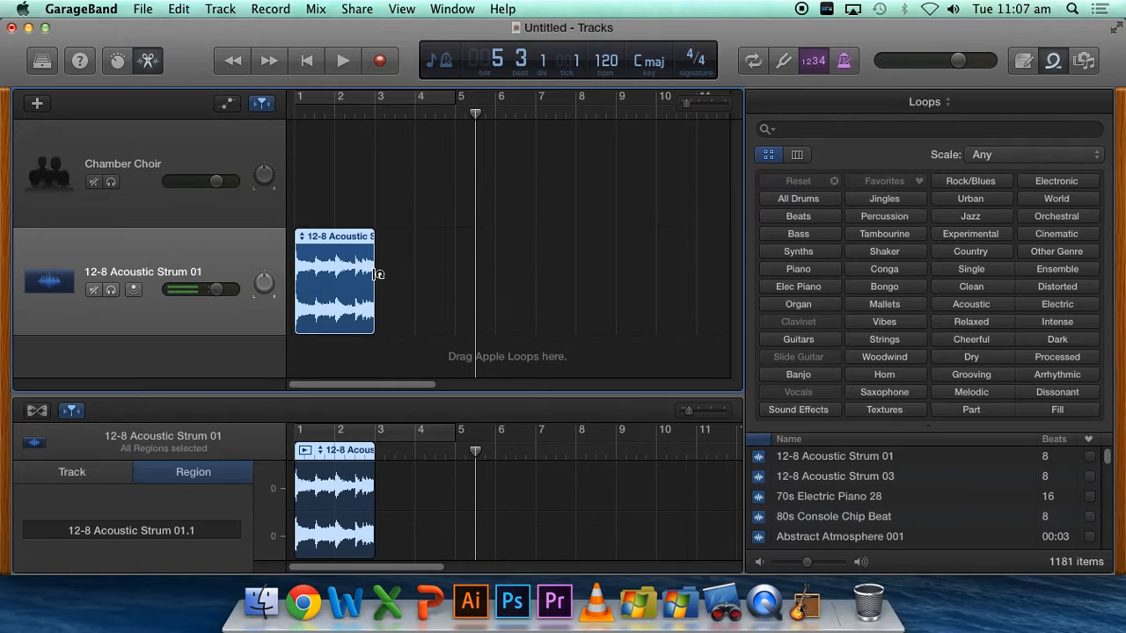
{"action": "left_click_drag", "start_coordinate": [378, 275], "coordinate": [699, 251]}
{"action": "left_click", "coordinate": [300, 110]}
{"action": "left_click", "coordinate": [345, 61]}
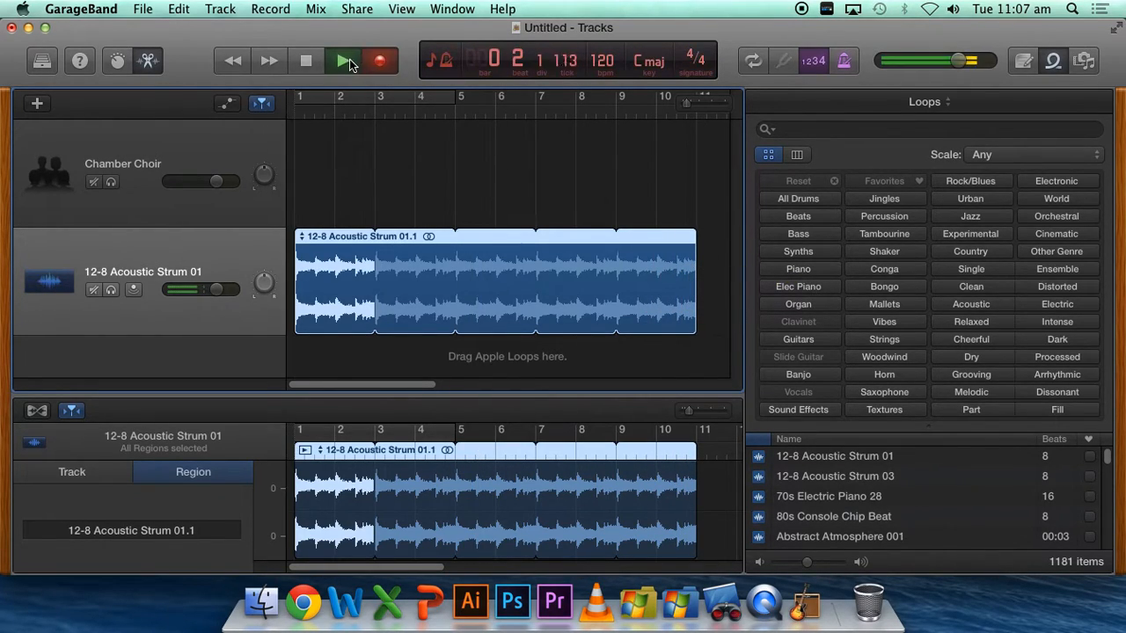
{"action": "left_click", "coordinate": [347, 61]}
{"action": "left_click", "coordinate": [348, 60]}
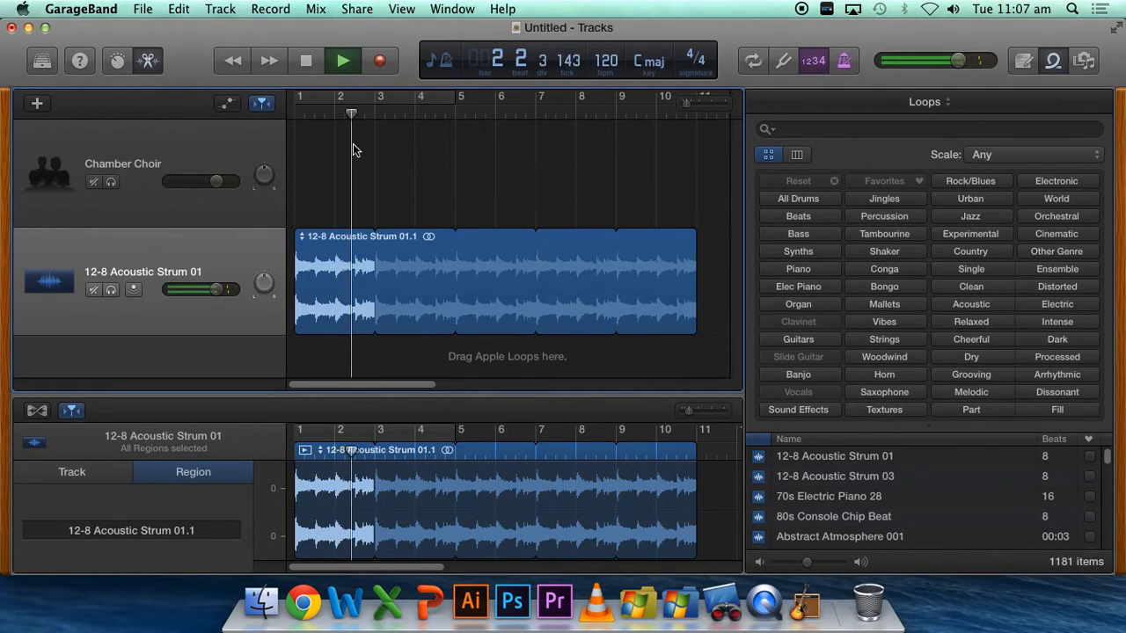
{"action": "left_click", "coordinate": [318, 60]}
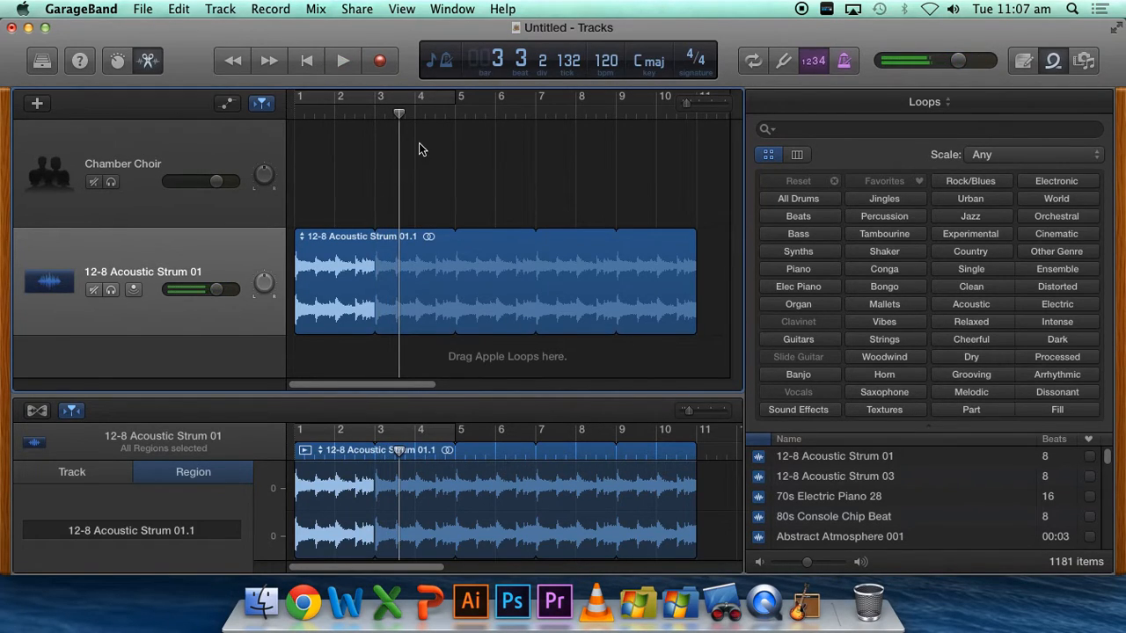
Return the playhead to bar 1, add a Drummer track, and set its first region to a loud, simple beat.
{"action": "left_click_drag", "start_coordinate": [399, 113], "coordinate": [297, 113]}
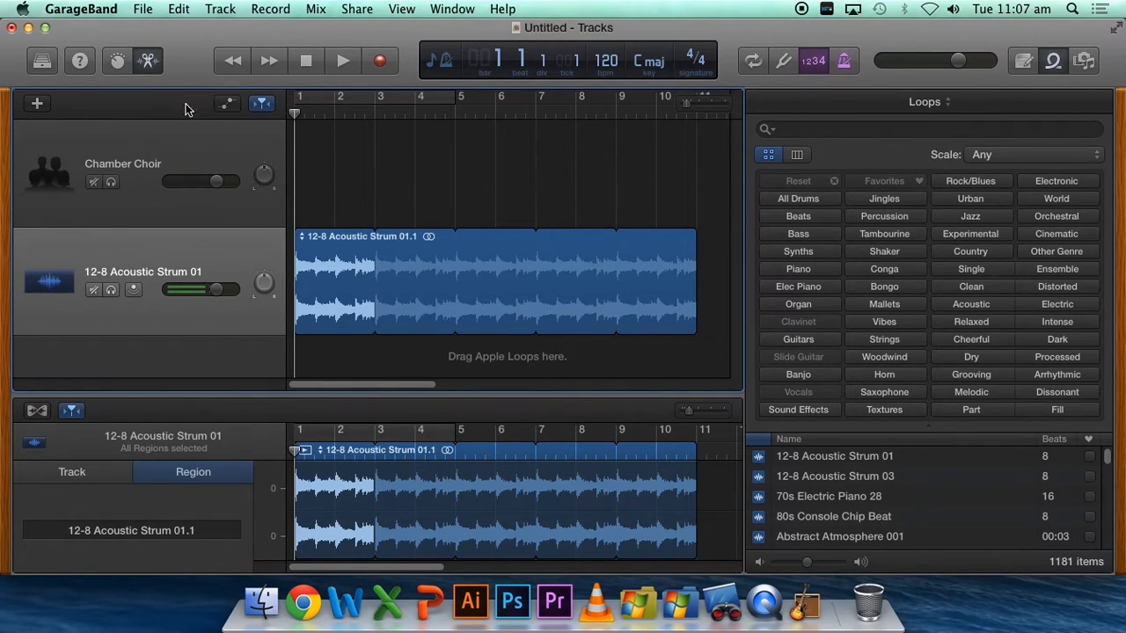
{"action": "left_click", "coordinate": [38, 104]}
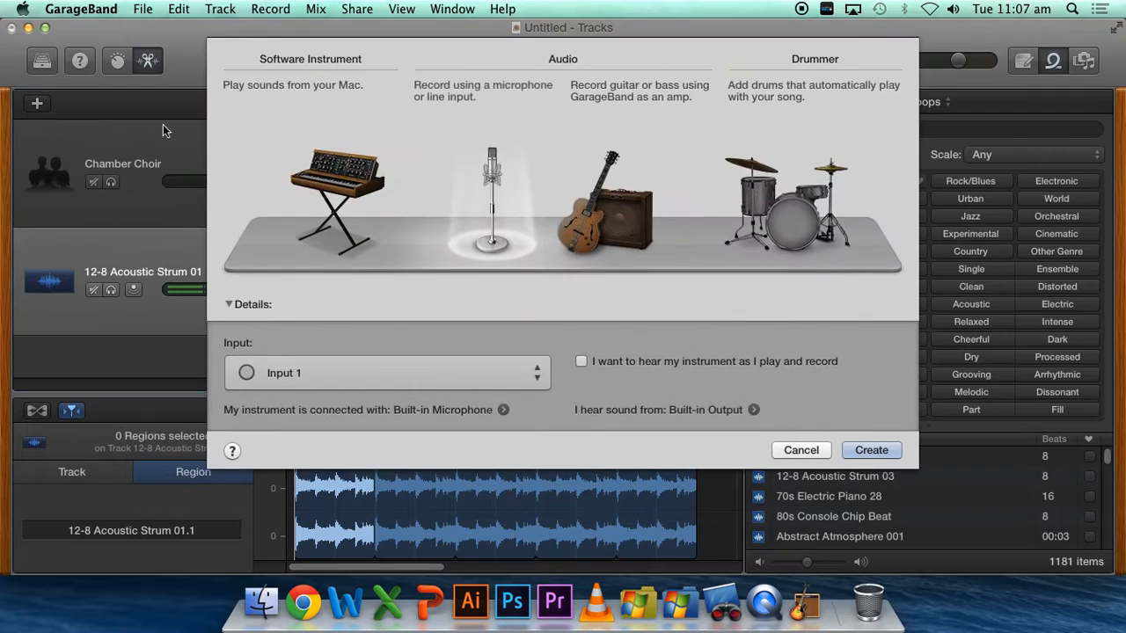
{"action": "left_click", "coordinate": [798, 201]}
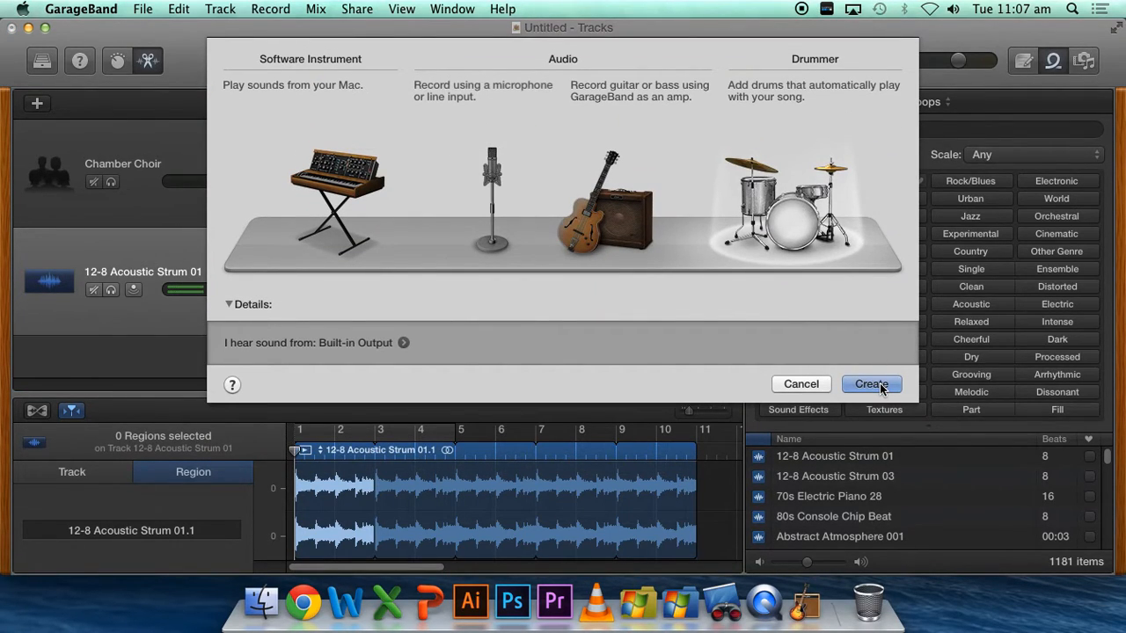
{"action": "left_click", "coordinate": [882, 388]}
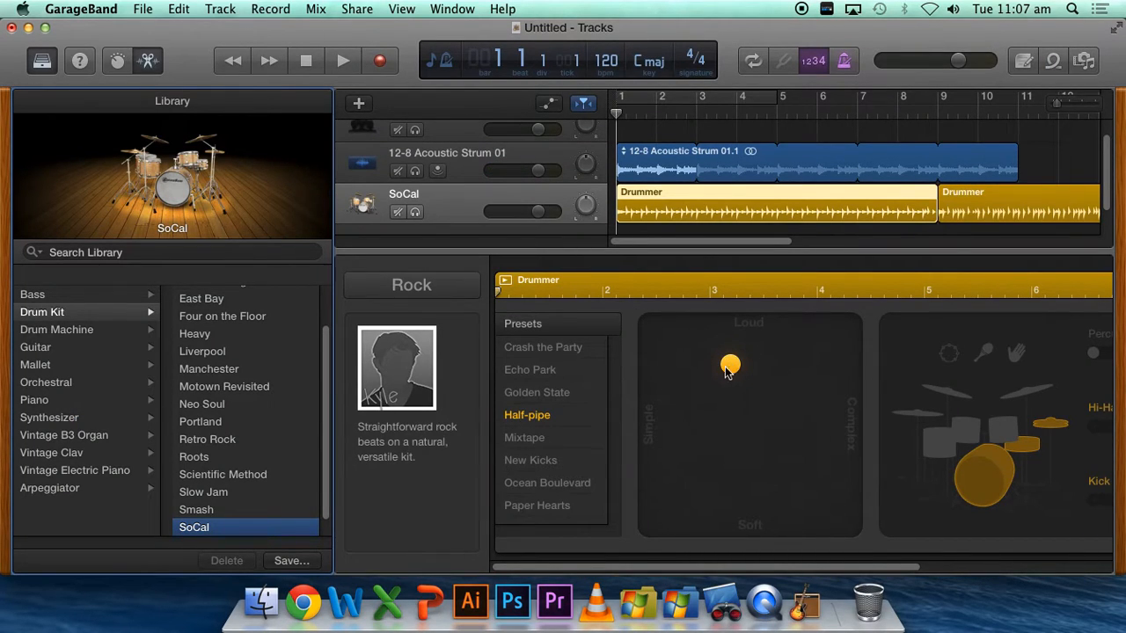
{"action": "left_click_drag", "start_coordinate": [737, 370], "coordinate": [654, 341]}
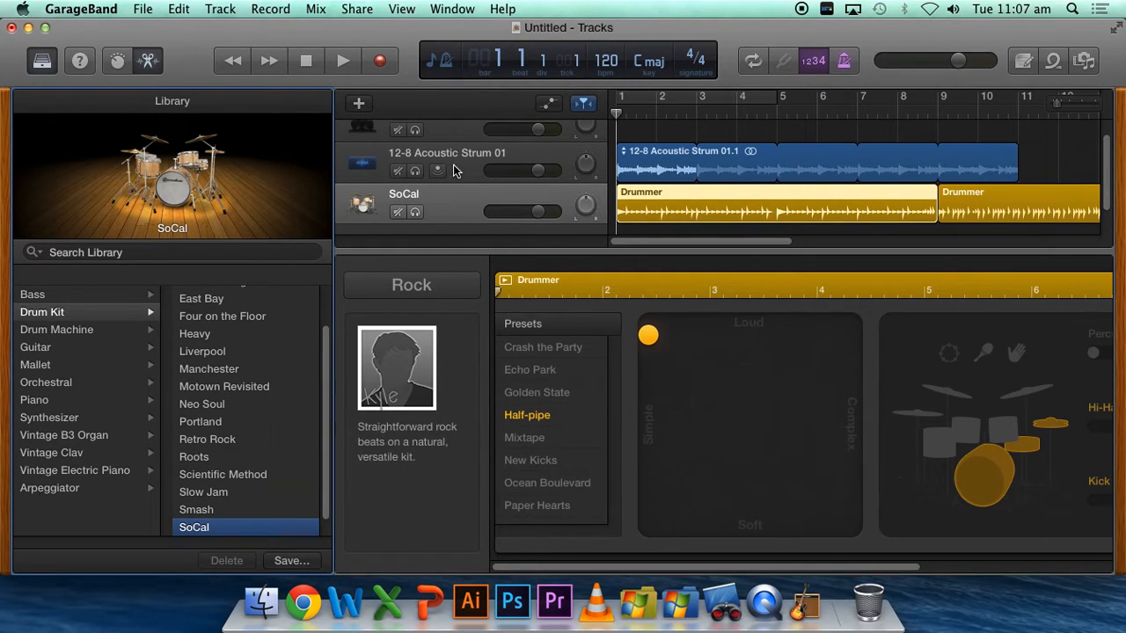
Try mute, solo and input monitoring on the 12-8 Acoustic Strum 01 track, and lower its volume.
{"action": "left_click", "coordinate": [397, 172]}
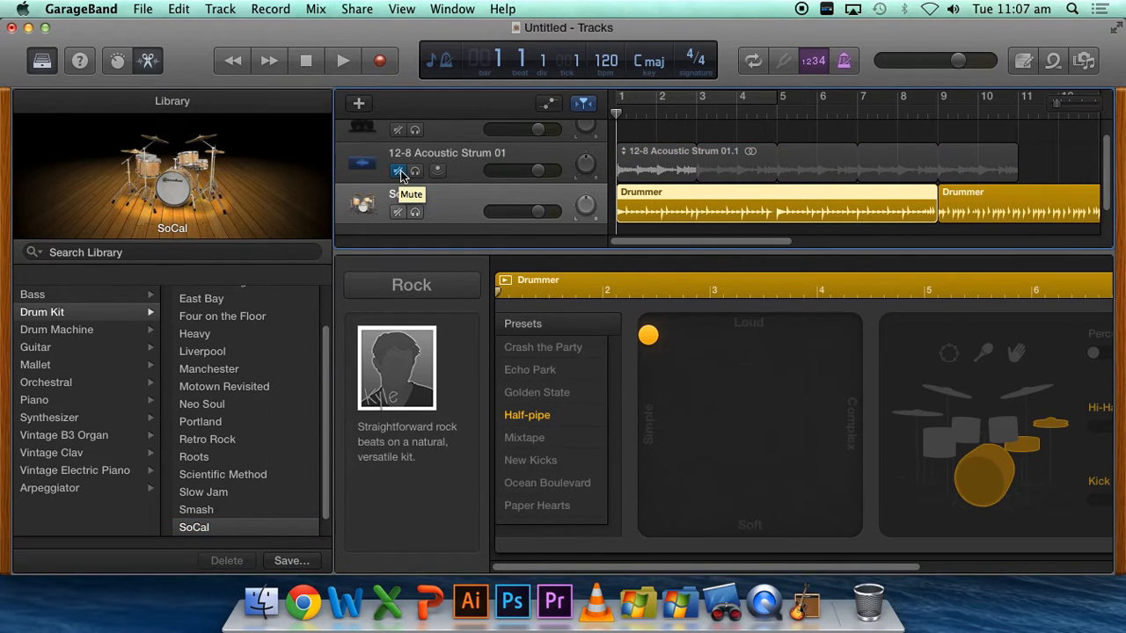
{"action": "left_click", "coordinate": [416, 172]}
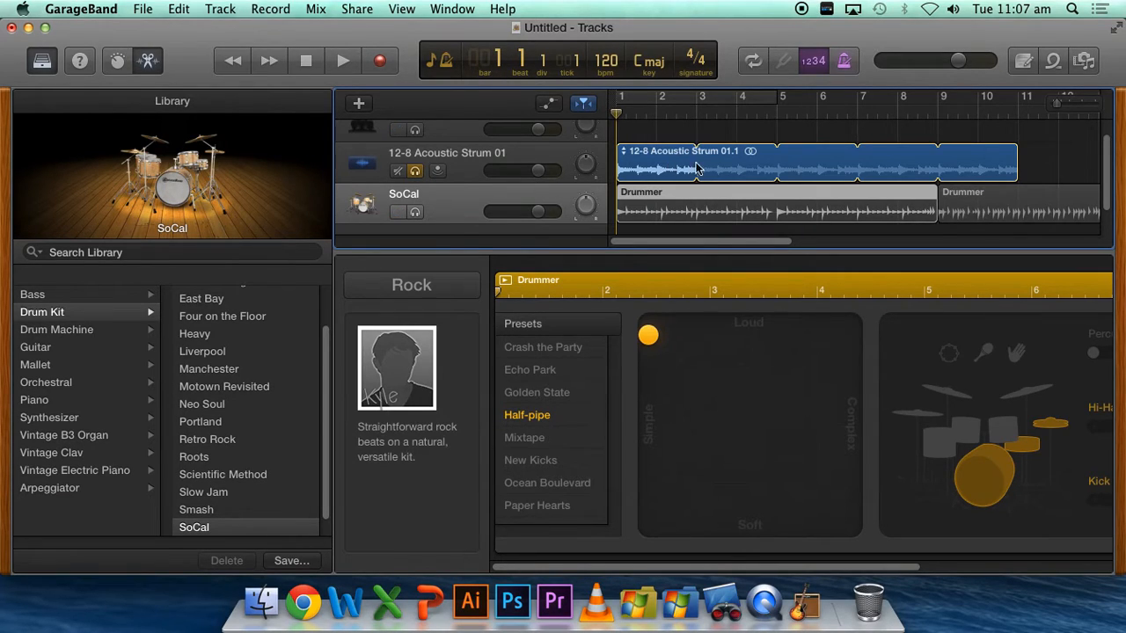
{"action": "left_click", "coordinate": [415, 171]}
{"action": "left_click", "coordinate": [438, 171]}
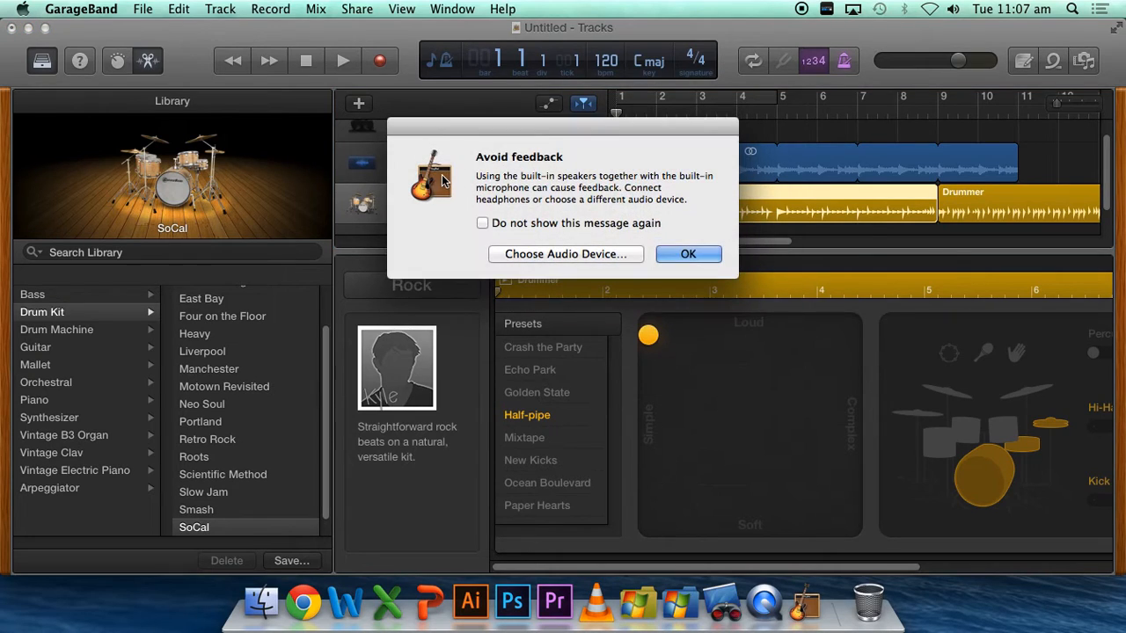
{"action": "left_click", "coordinate": [688, 254]}
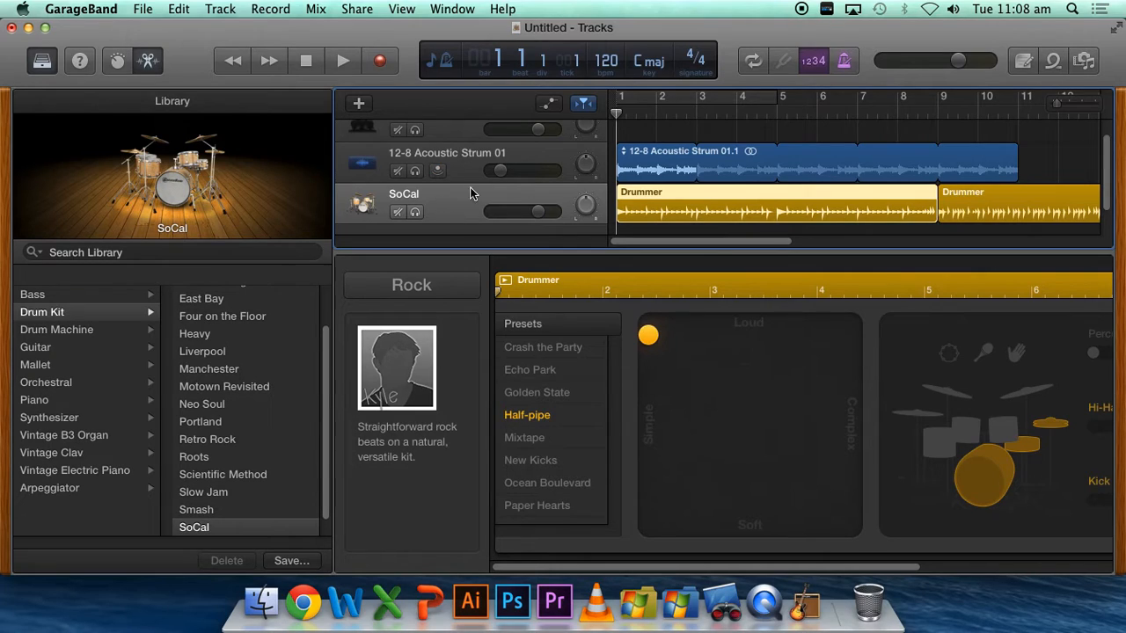
Mute the acoustic strum track and play the drums while changing the first region's beat to complex, ending on soft with medium complexity.
{"action": "left_click", "coordinate": [398, 170]}
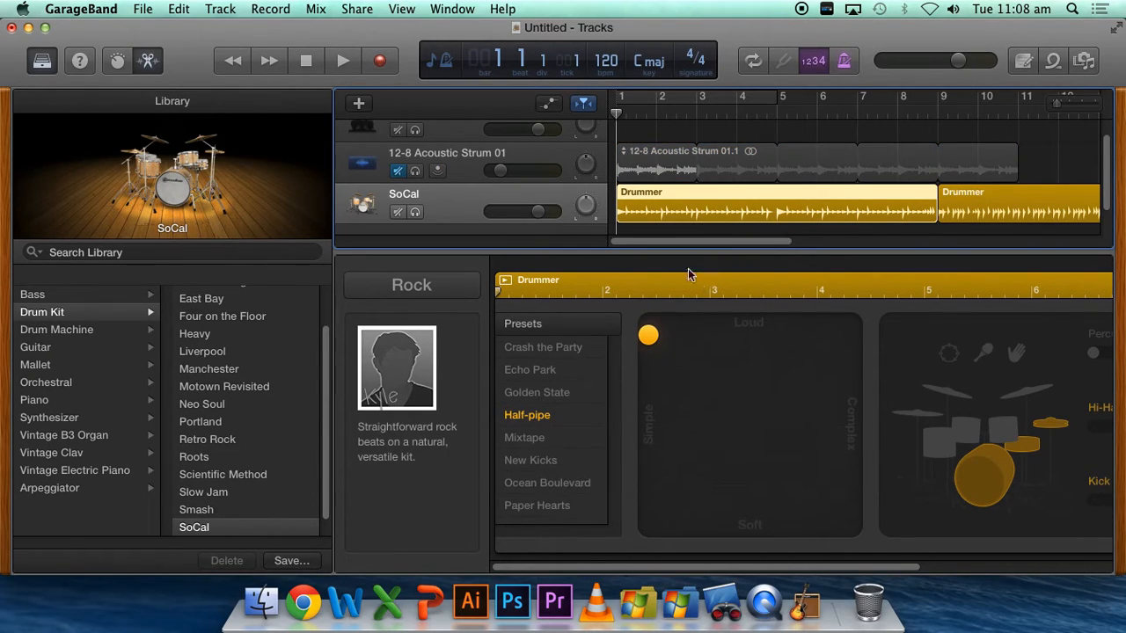
{"action": "left_click", "coordinate": [343, 61]}
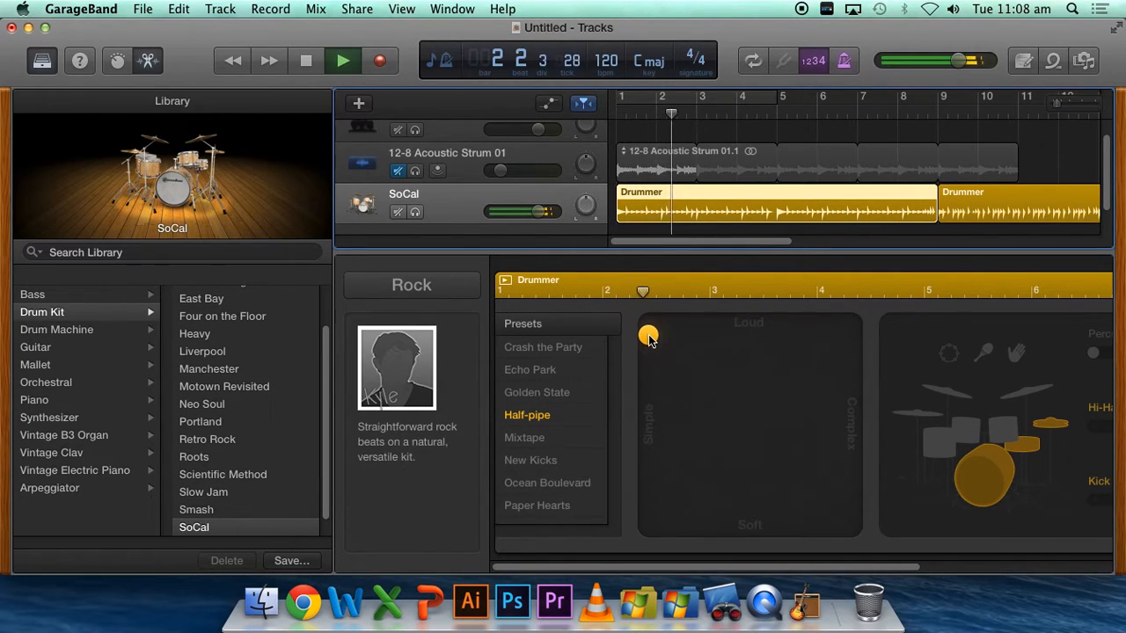
{"action": "left_click_drag", "start_coordinate": [649, 336], "coordinate": [871, 424]}
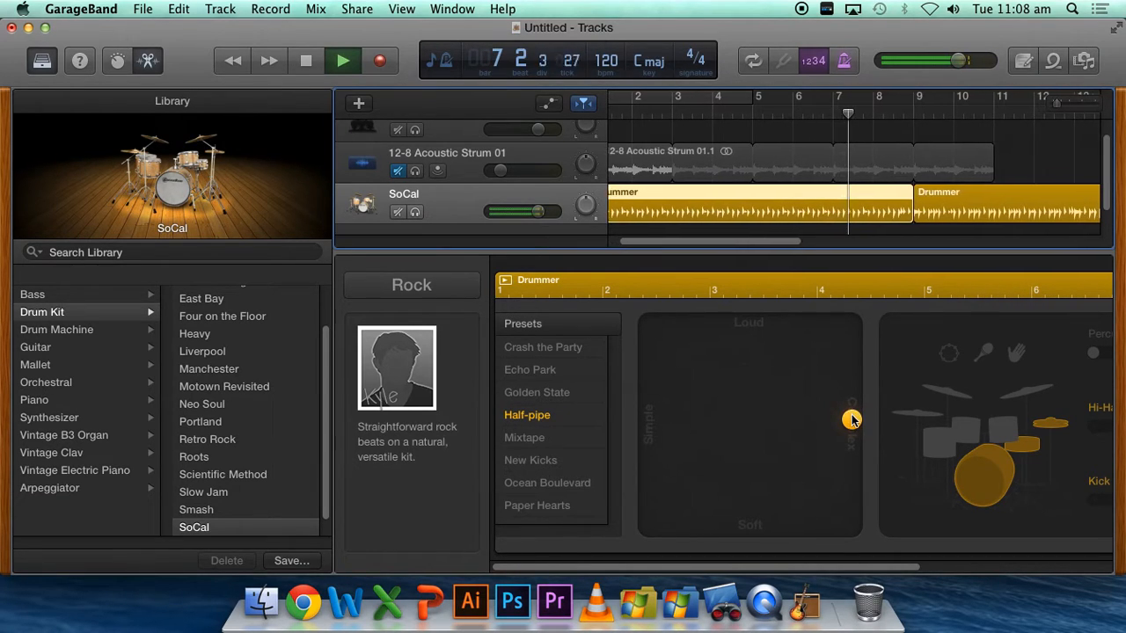
{"action": "left_click_drag", "start_coordinate": [850, 423], "coordinate": [758, 544]}
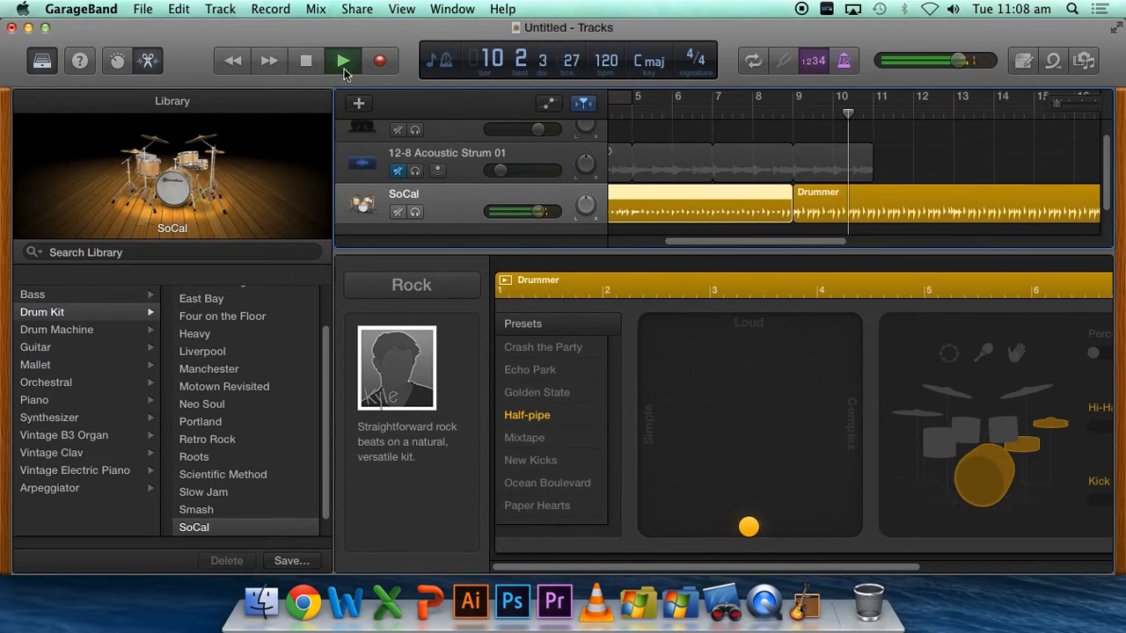
{"action": "left_click", "coordinate": [304, 60]}
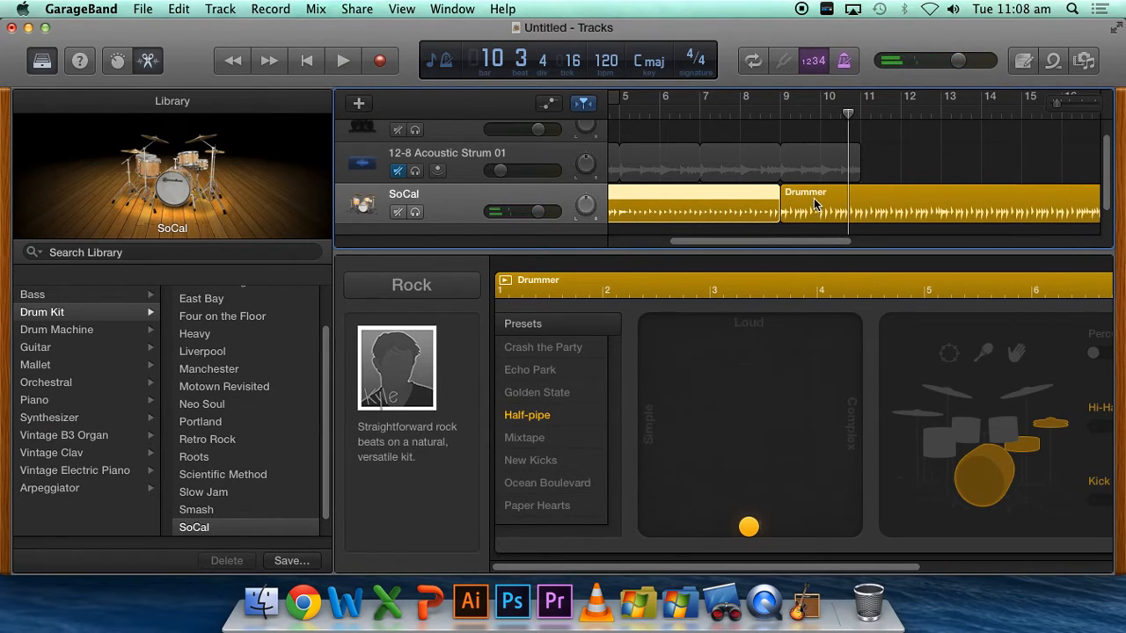
Loop the first Drummer region from bar 9 to about bar 13 in place of the second one, and play from bar 2, beat 3.
{"action": "left_click", "coordinate": [814, 204]}
{"action": "left_click", "coordinate": [739, 209]}
{"action": "left_click", "coordinate": [801, 208]}
{"action": "left_click", "coordinate": [756, 208]}
{"action": "left_click", "coordinate": [801, 208]}
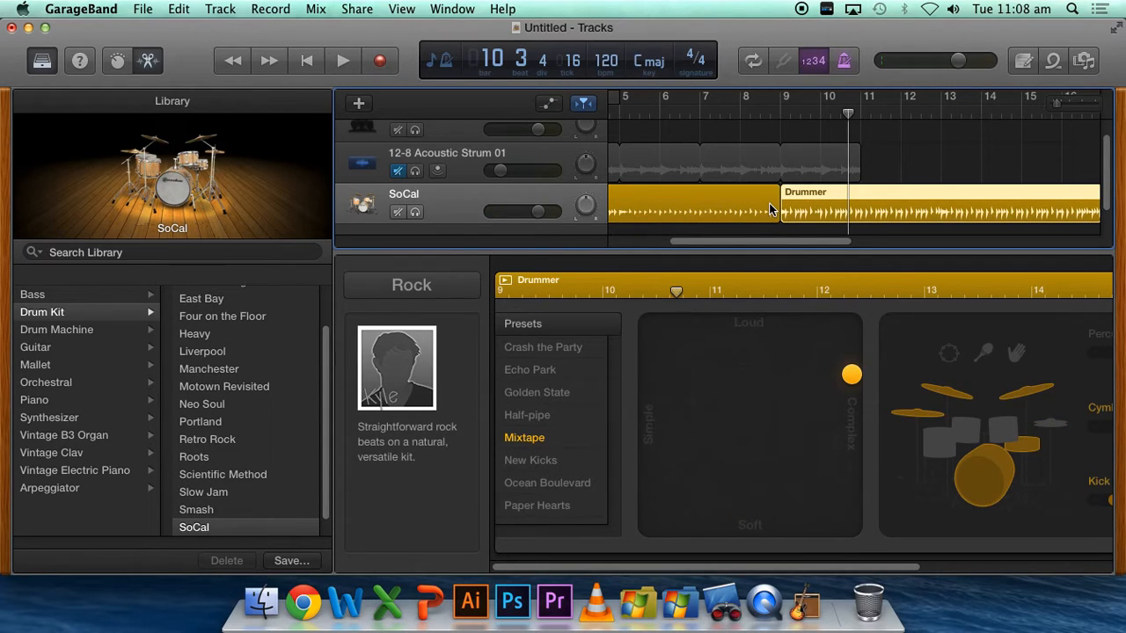
{"action": "key", "text": "Delete"}
{"action": "left_click", "coordinate": [743, 216]}
{"action": "left_click_drag", "start_coordinate": [783, 202], "coordinate": [975, 194]}
{"action": "scroll", "coordinate": [803, 154], "scroll_direction": "left", "scroll_amount": 5}
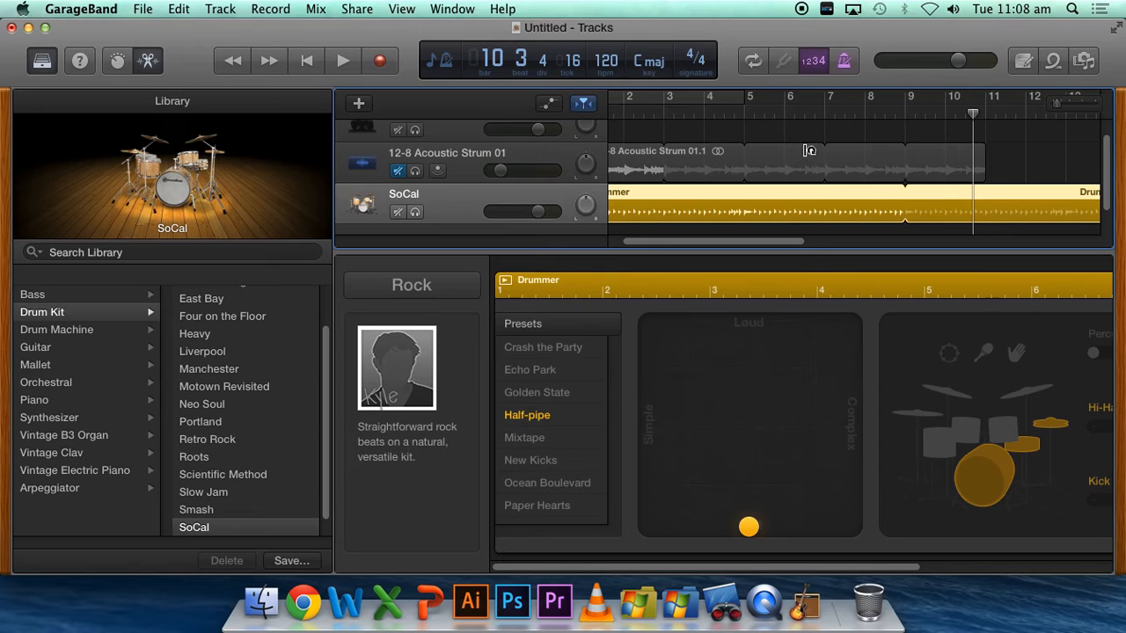
{"action": "left_click_drag", "start_coordinate": [974, 114], "coordinate": [645, 114]}
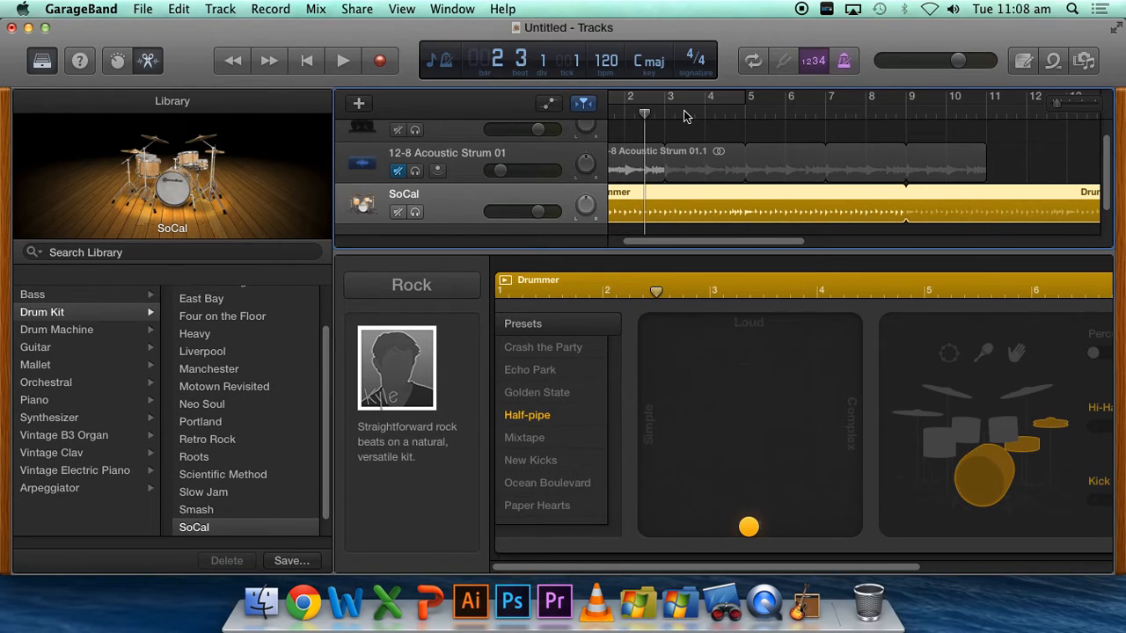
{"action": "left_click", "coordinate": [343, 62]}
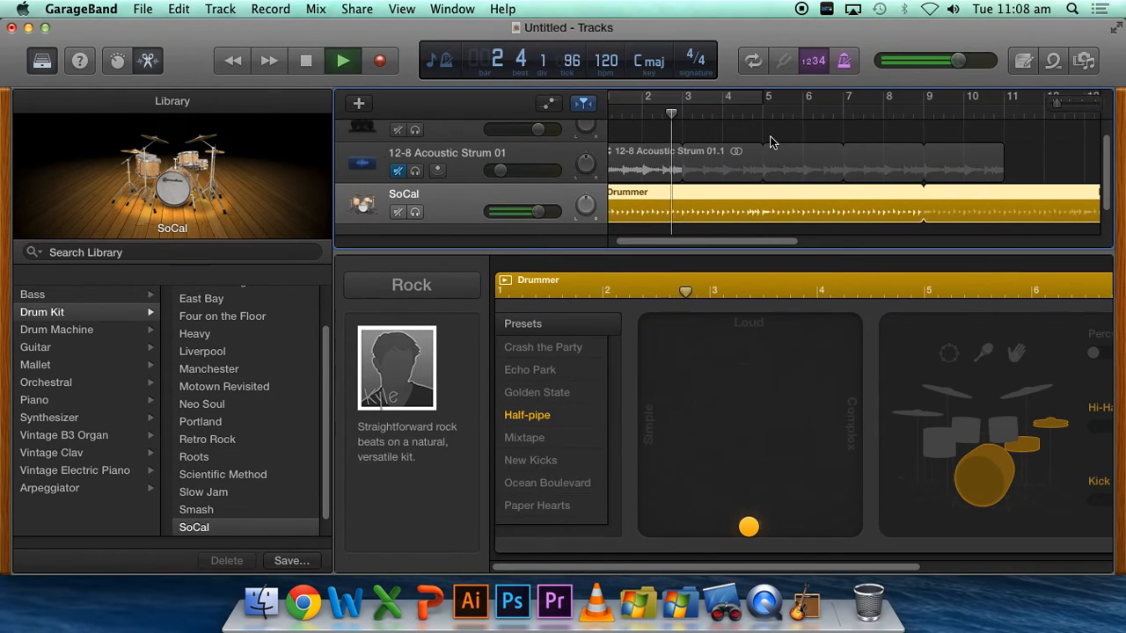
Set the first Drummer region's beat to loud and slightly simple, and lower the SoCal track's volume to below the middle.
{"action": "left_click_drag", "start_coordinate": [749, 526], "coordinate": [729, 374]}
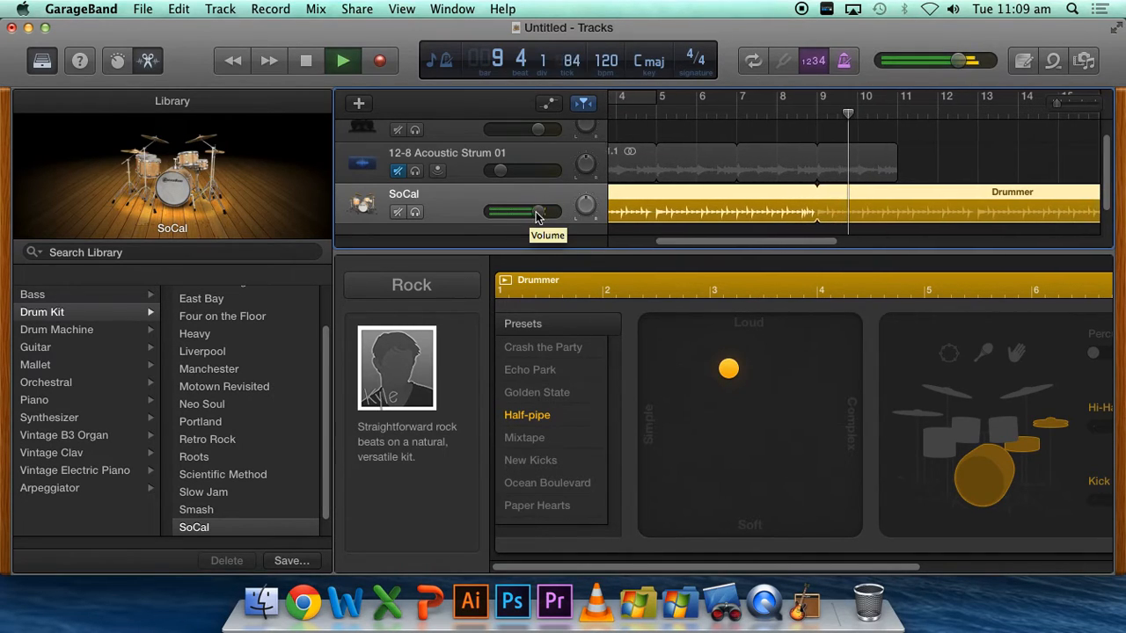
{"action": "left_click_drag", "start_coordinate": [539, 212], "coordinate": [535, 212]}
{"action": "left_click_drag", "start_coordinate": [530, 211], "coordinate": [508, 211]}
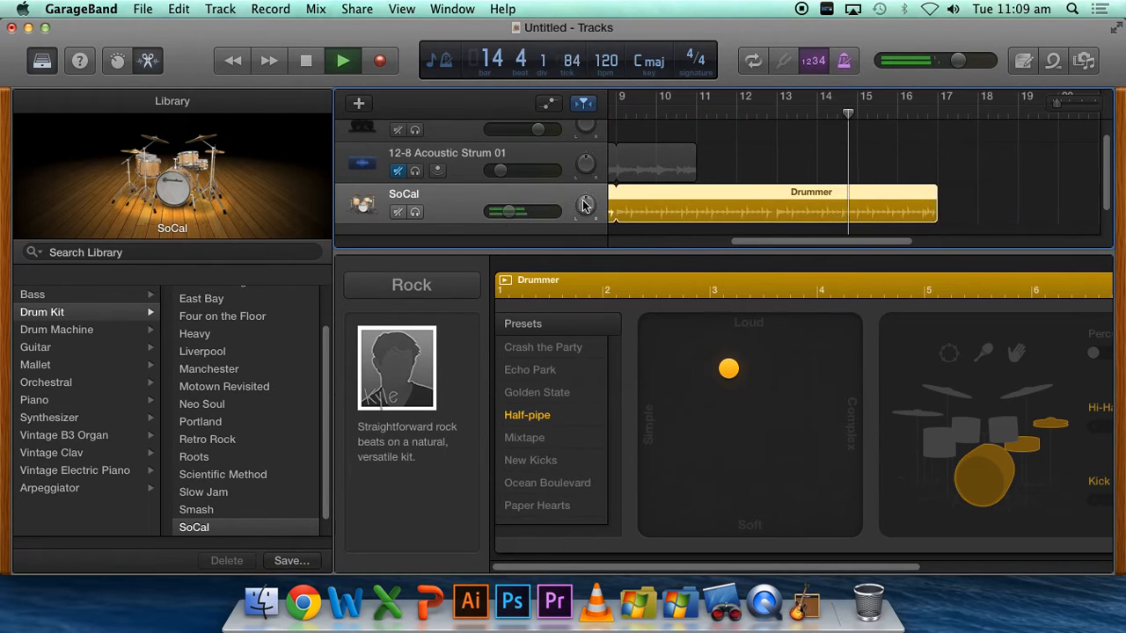
Pan the SoCal drum track to the left, raise its volume to above the middle, and stop playback.
{"action": "left_click_drag", "start_coordinate": [586, 203], "coordinate": [586, 255]}
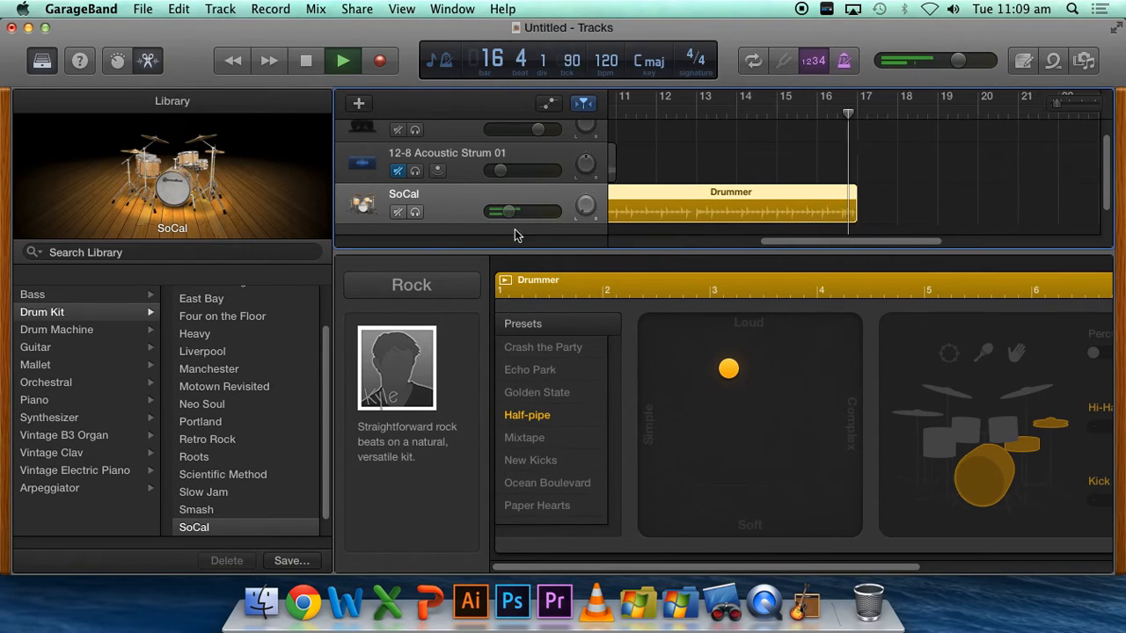
{"action": "left_click_drag", "start_coordinate": [509, 211], "coordinate": [547, 211]}
{"action": "left_click", "coordinate": [310, 60]}
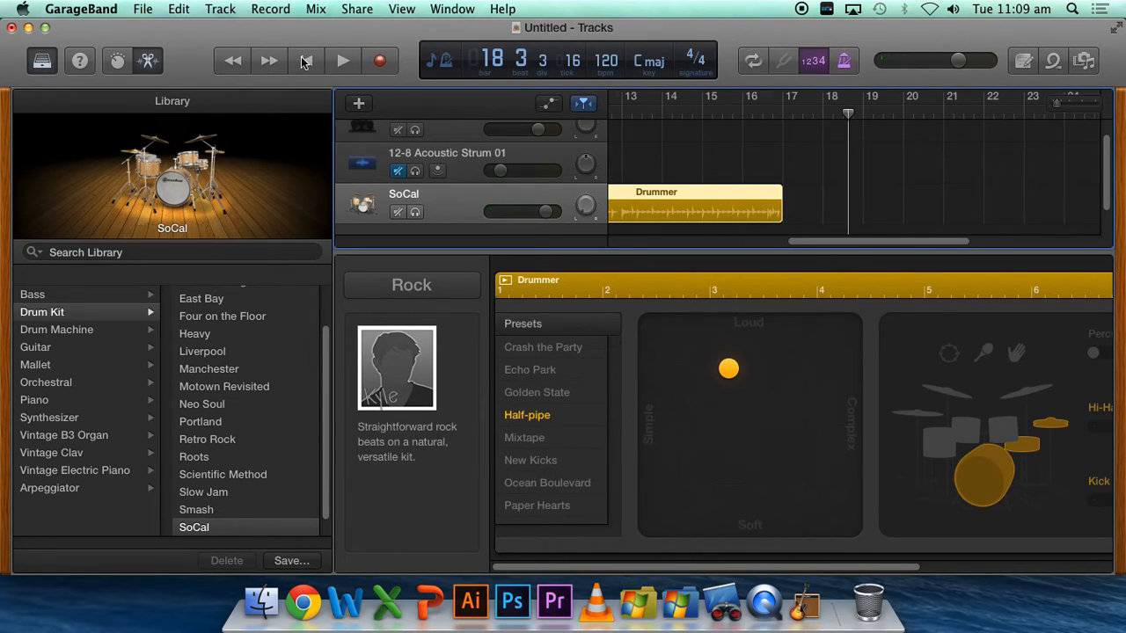
Play the drums briefly from bar 1, readjust the SoCal track's pan with playback stopped, and return the playhead to bar 1.
{"action": "left_click", "coordinate": [305, 60]}
{"action": "key", "text": "space"}
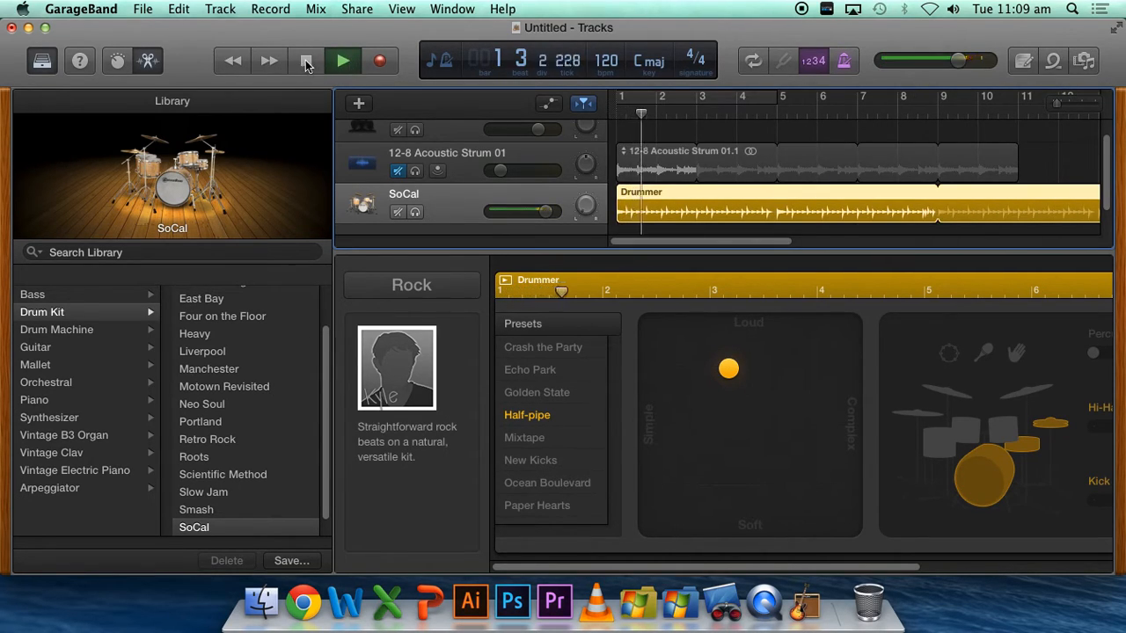
{"action": "left_click", "coordinate": [306, 62]}
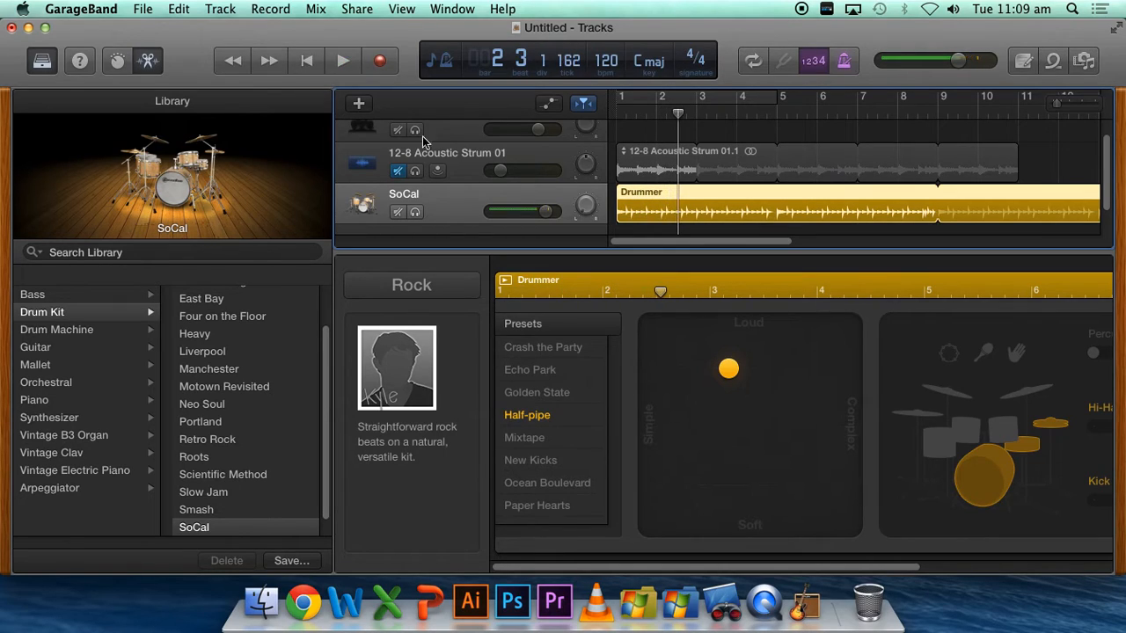
{"action": "left_click_drag", "start_coordinate": [585, 208], "coordinate": [585, 234]}
{"action": "left_click", "coordinate": [676, 113]}
{"action": "left_click_drag", "start_coordinate": [677, 113], "coordinate": [616, 111]}
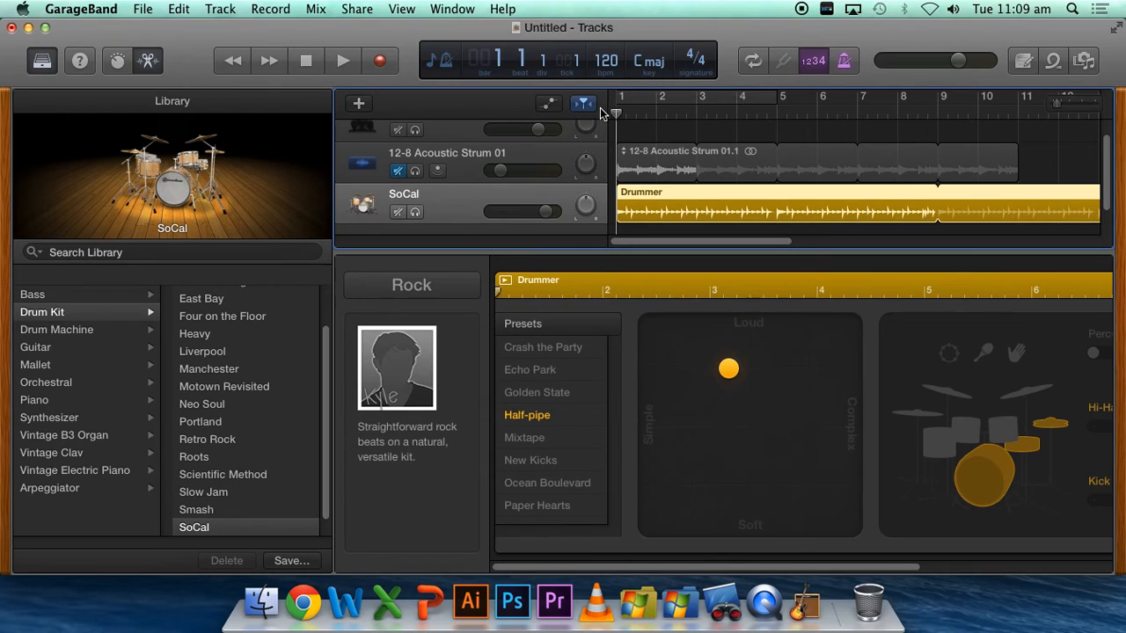